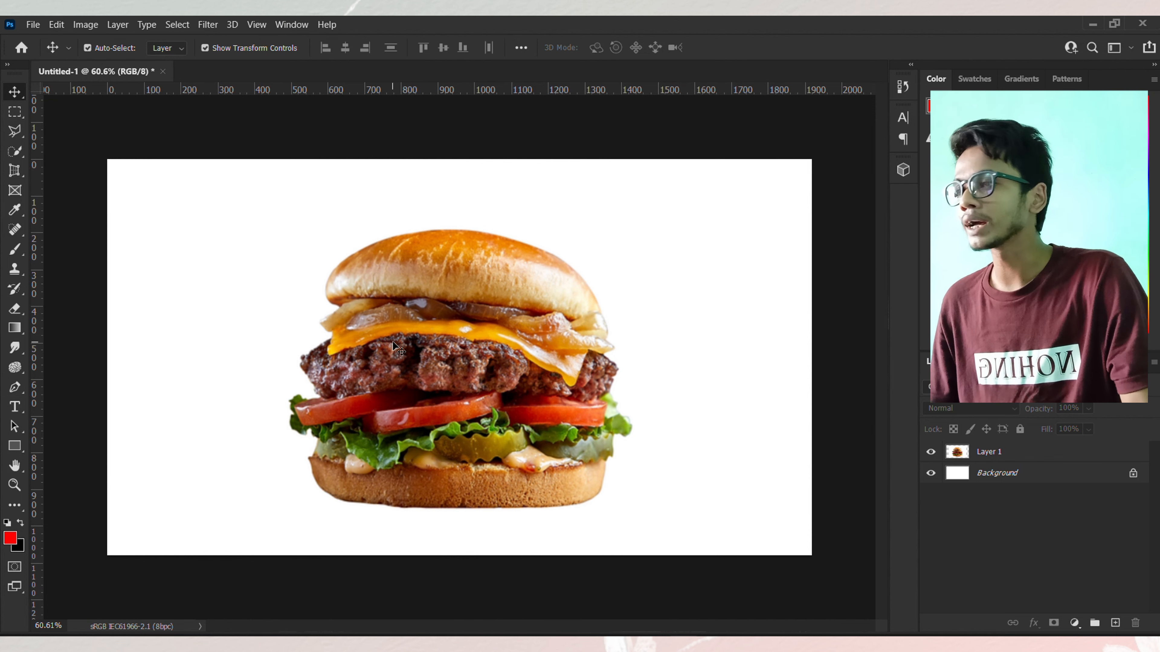
Step: Select the Pen tool and set its drawing mode to Path, zooming in on the burger
click(14, 386)
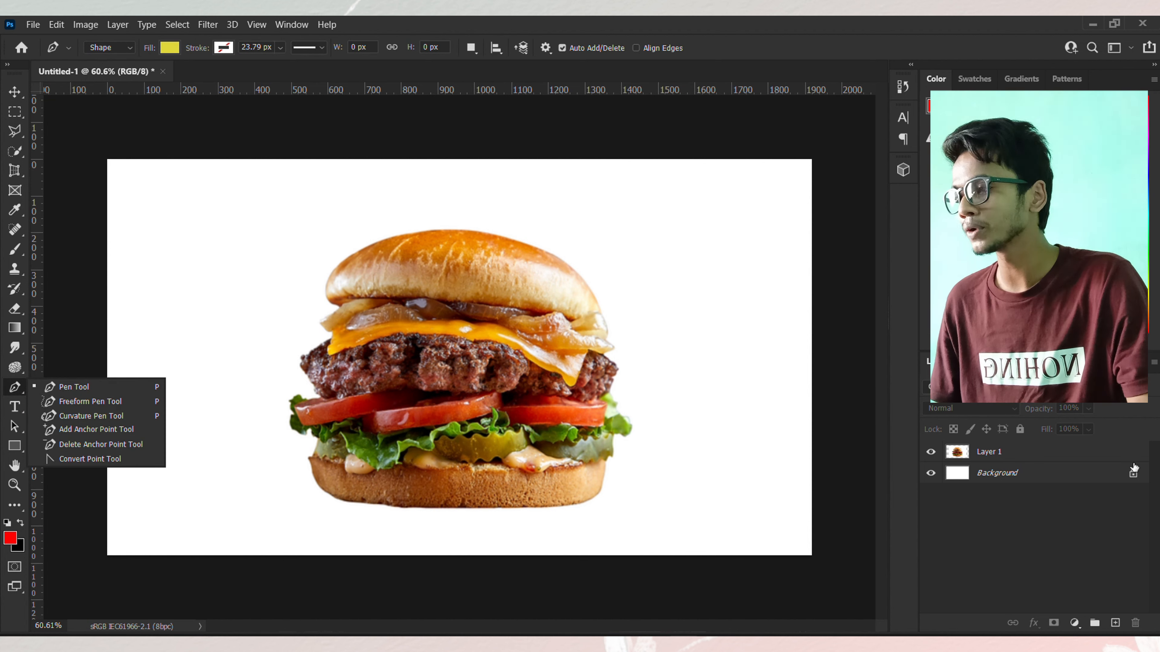
click(54, 391)
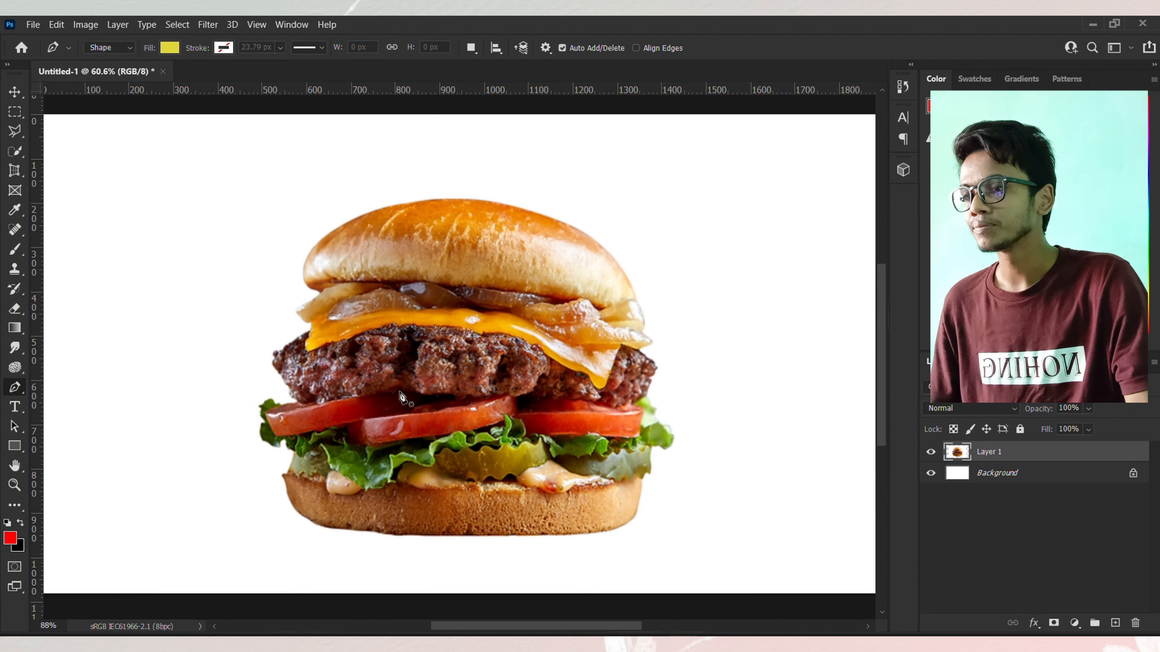
scroll(413, 398, up, 5)
scroll(318, 367, up, 1)
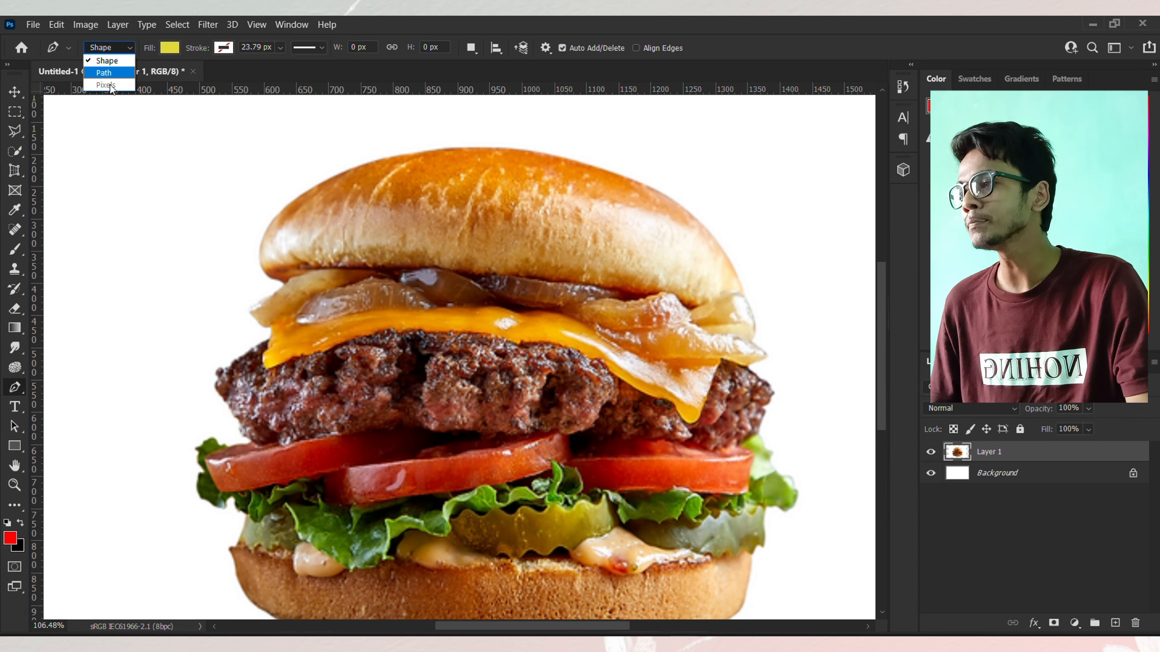
click(105, 73)
scroll(205, 377, up, 4)
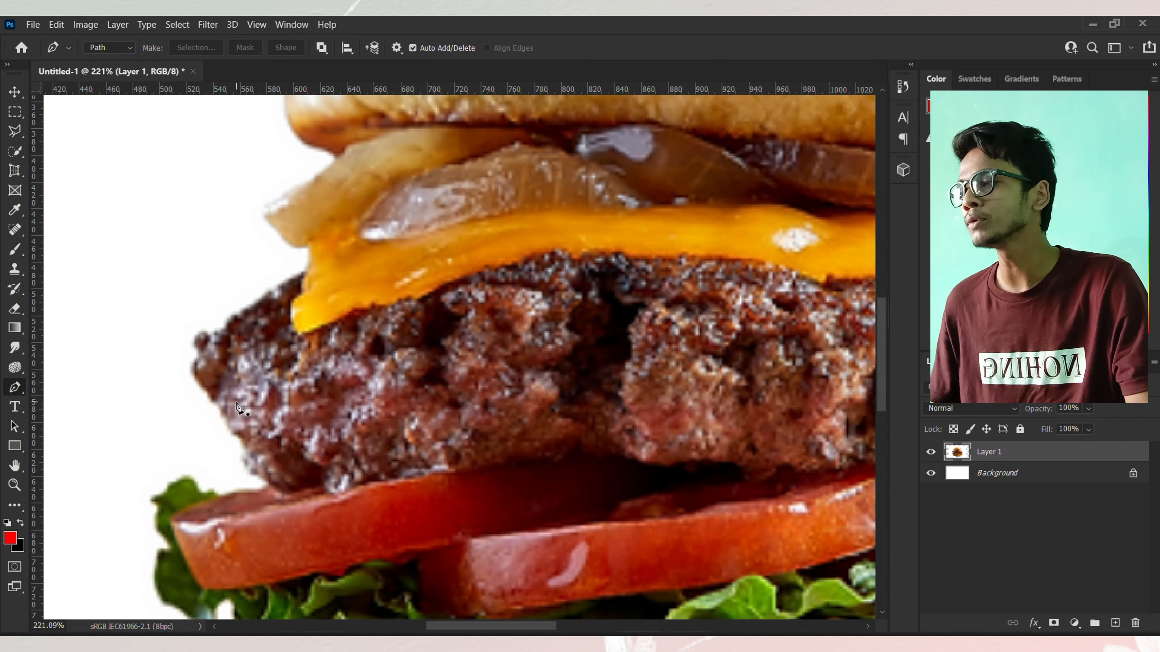
Step: Begin a path at the patty's left edge, placing anchor points up along it to the cheese and onion
click(196, 327)
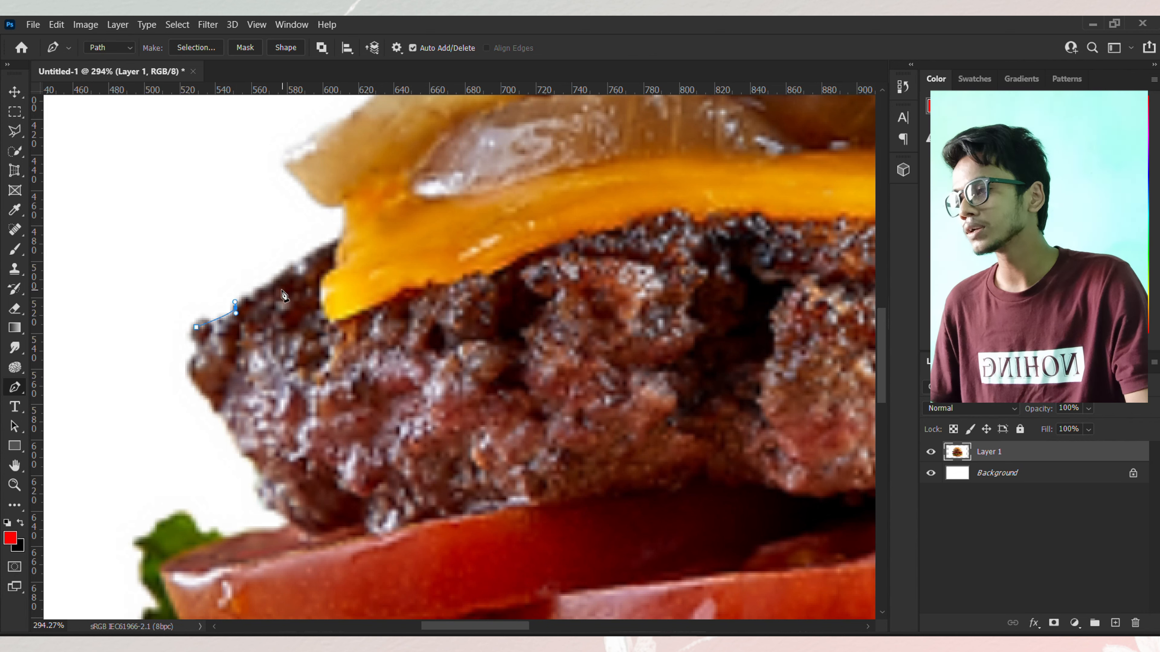
click(258, 296)
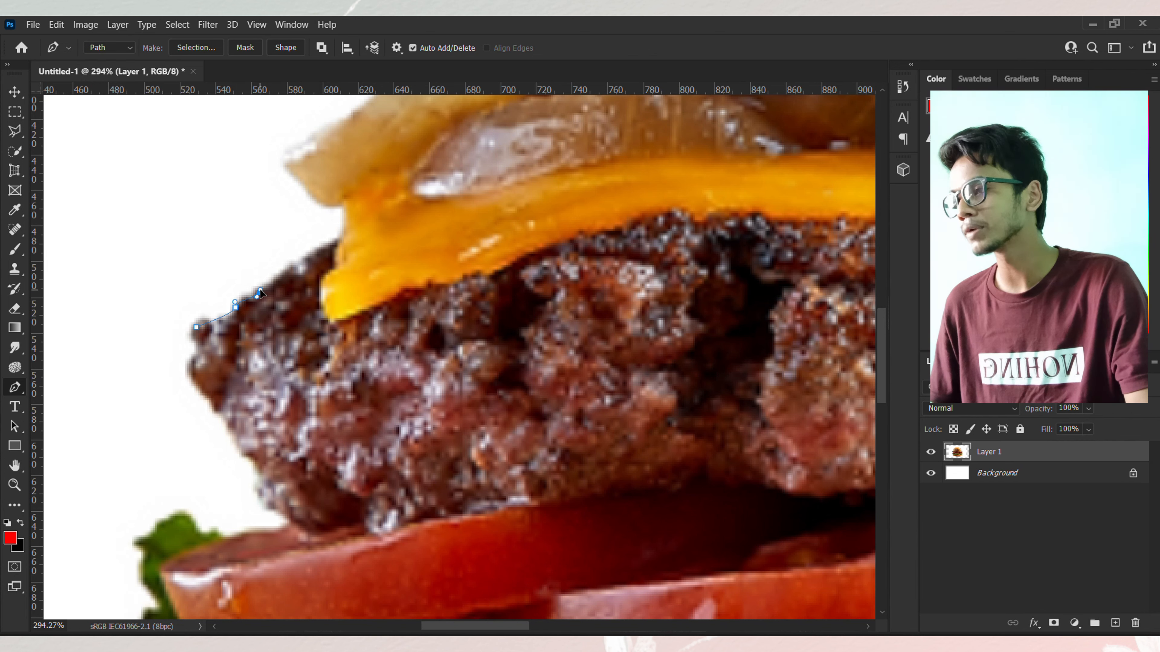
click(291, 269)
scroll(298, 288, up, 1)
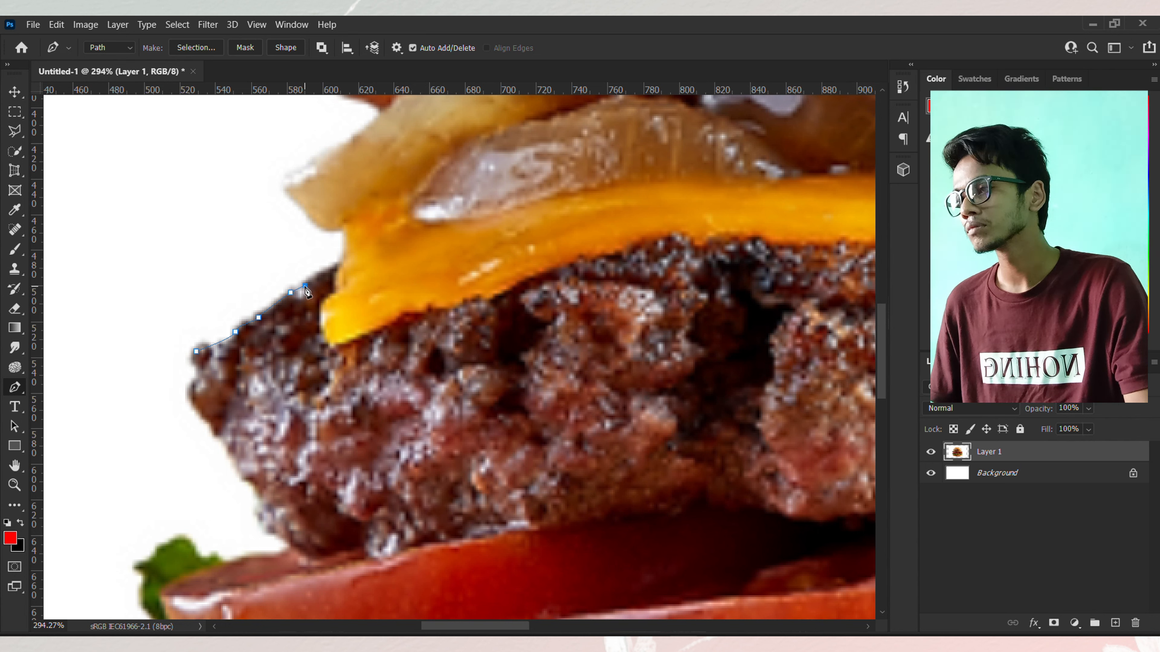
drag(298, 275, 301, 271)
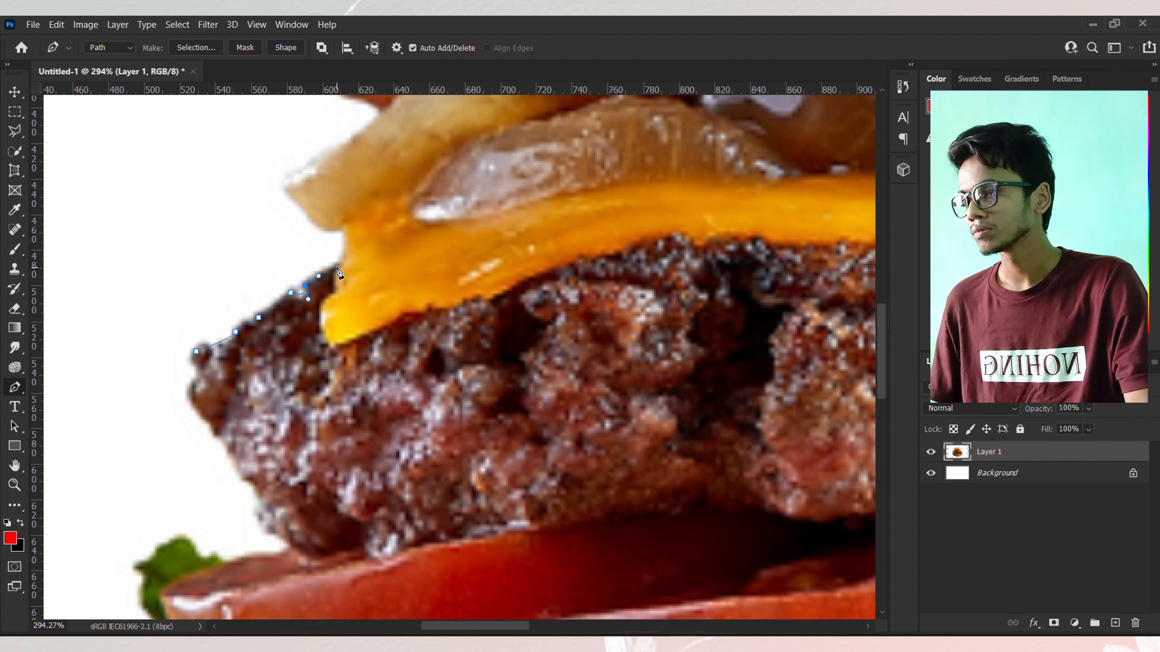
click(345, 253)
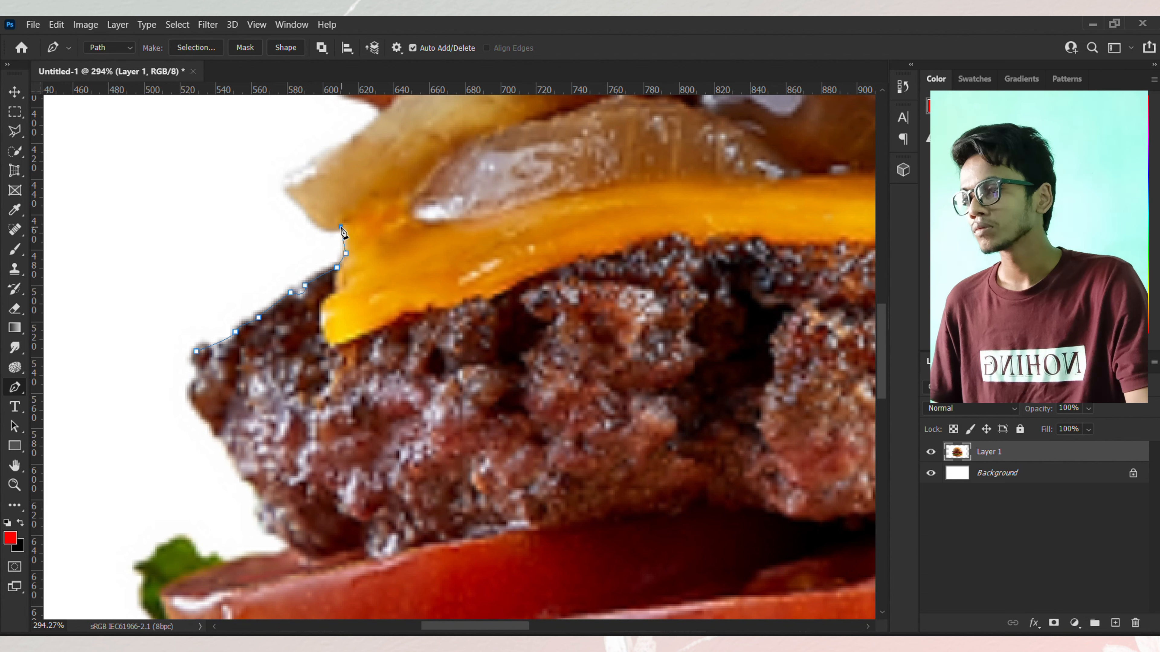
drag(291, 184, 298, 151)
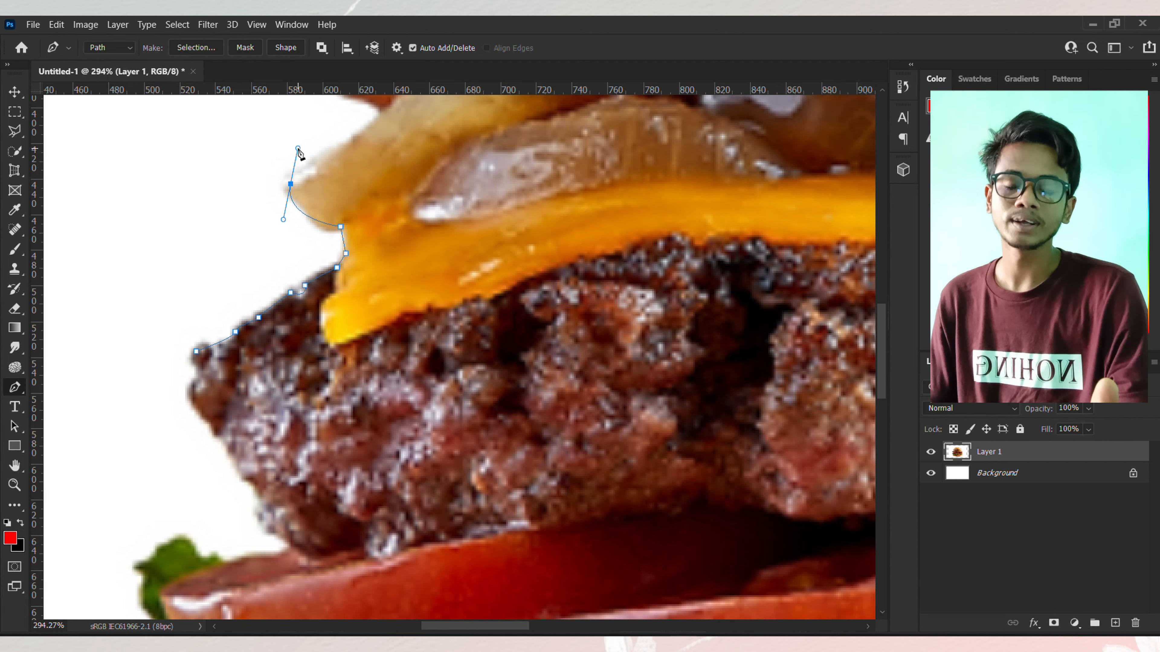
Step: Continue the path with curved anchors around the left onion and up the top bun's left side, undoing one misplaced point
scroll(304, 133, up, 4)
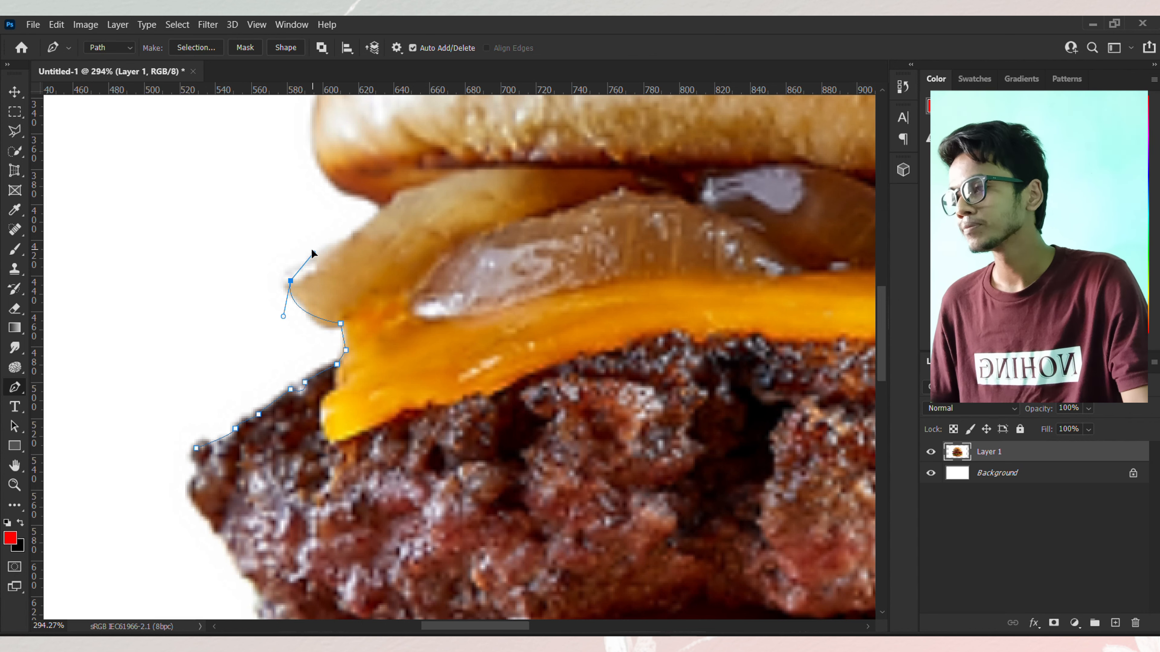
drag(381, 208, 449, 92)
scroll(330, 176, up, 7)
scroll(457, 137, up, 6)
alt+drag(450, 228, 468, 235)
drag(833, 177, 799, 190)
alt+drag(327, 212, 387, 205)
key(ctrl+z)
alt+drag(202, 297, 189, 298)
Step: Curve the path across the top of the bun and down its right side
scroll(502, 220, right, 5)
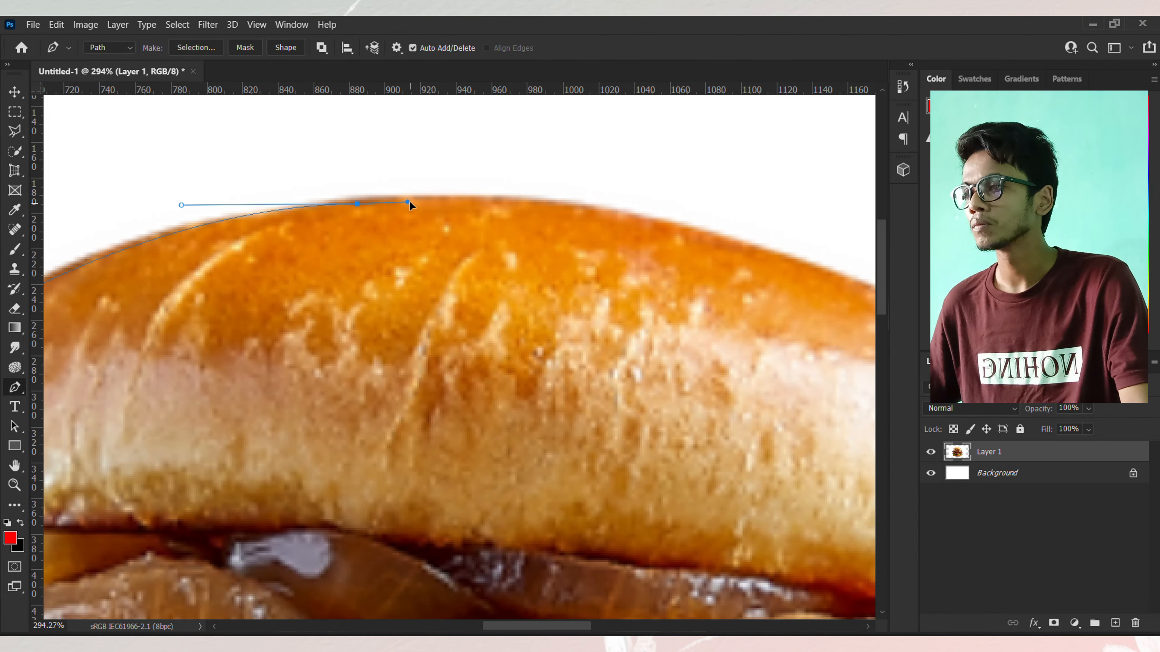
scroll(593, 238, right, 3)
drag(589, 231, 712, 272)
scroll(731, 355, right, 4)
drag(730, 351, 772, 378)
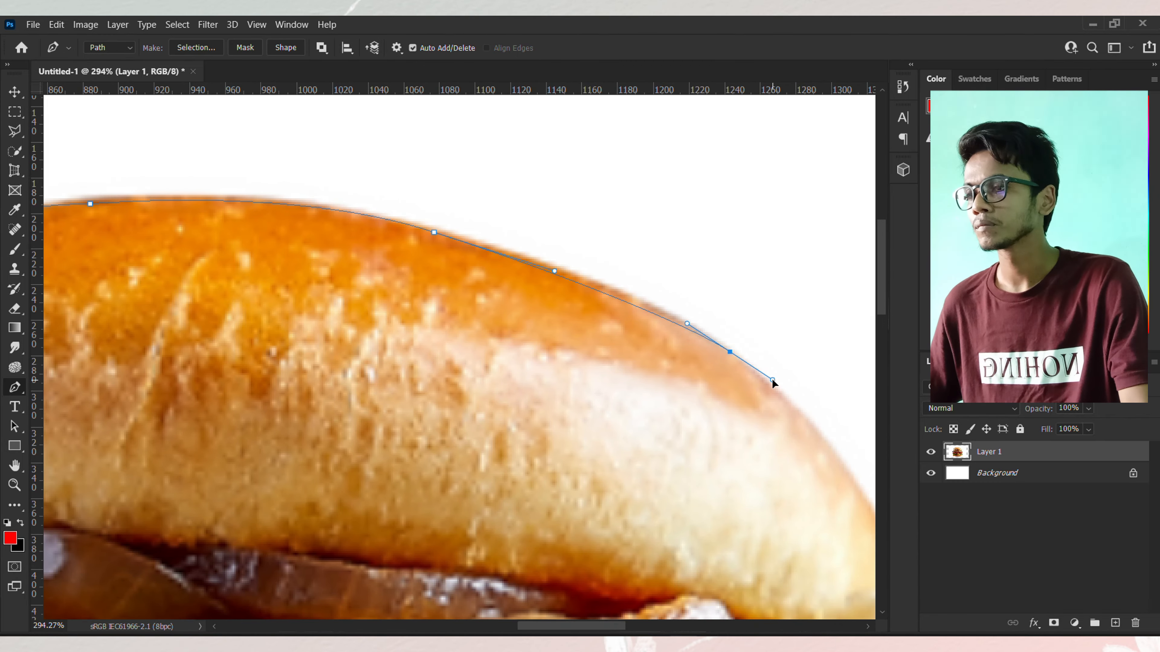
scroll(772, 378, right, 3)
scroll(772, 378, down, 4)
drag(782, 431, 797, 502)
scroll(737, 374, down, 4)
scroll(736, 373, right, 2)
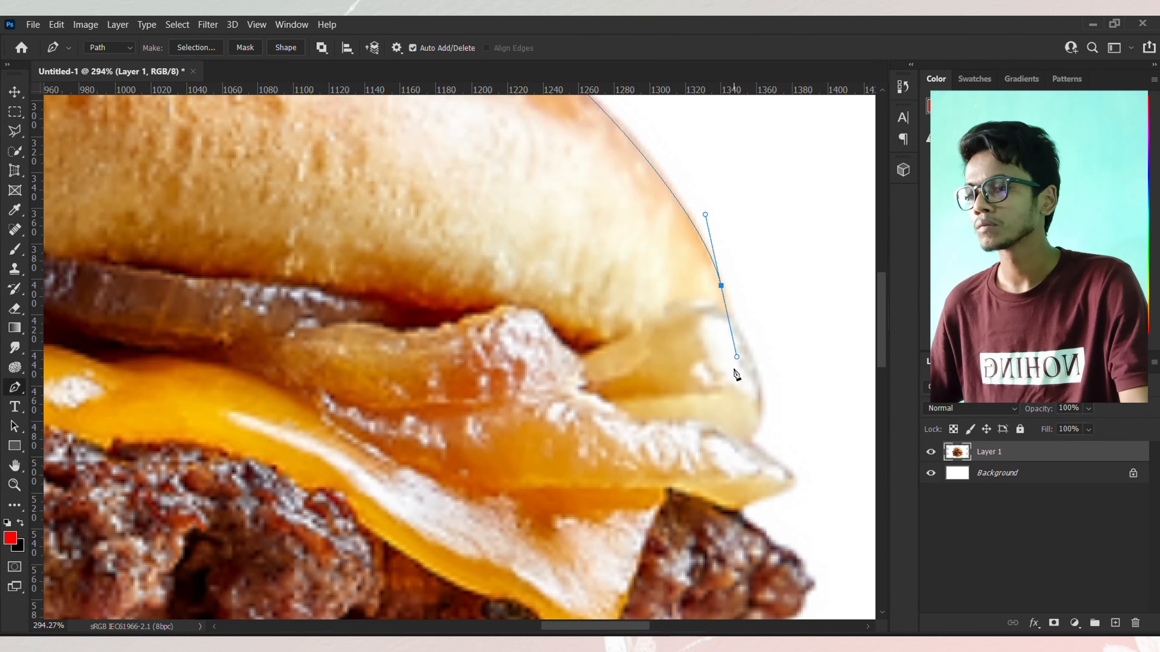
Step: Trace the path around the onion and cheese protruding on the burger's right side
scroll(754, 359, down, 2)
drag(754, 359, 704, 356)
click(750, 371)
click(790, 405)
scroll(733, 349, down, 2)
alt+click(741, 349)
click(737, 362)
drag(789, 395, 800, 405)
Step: Add anchor points down the patty's jagged right edge
scroll(794, 376, down, 3)
click(812, 301)
click(801, 319)
click(800, 335)
click(787, 337)
click(776, 342)
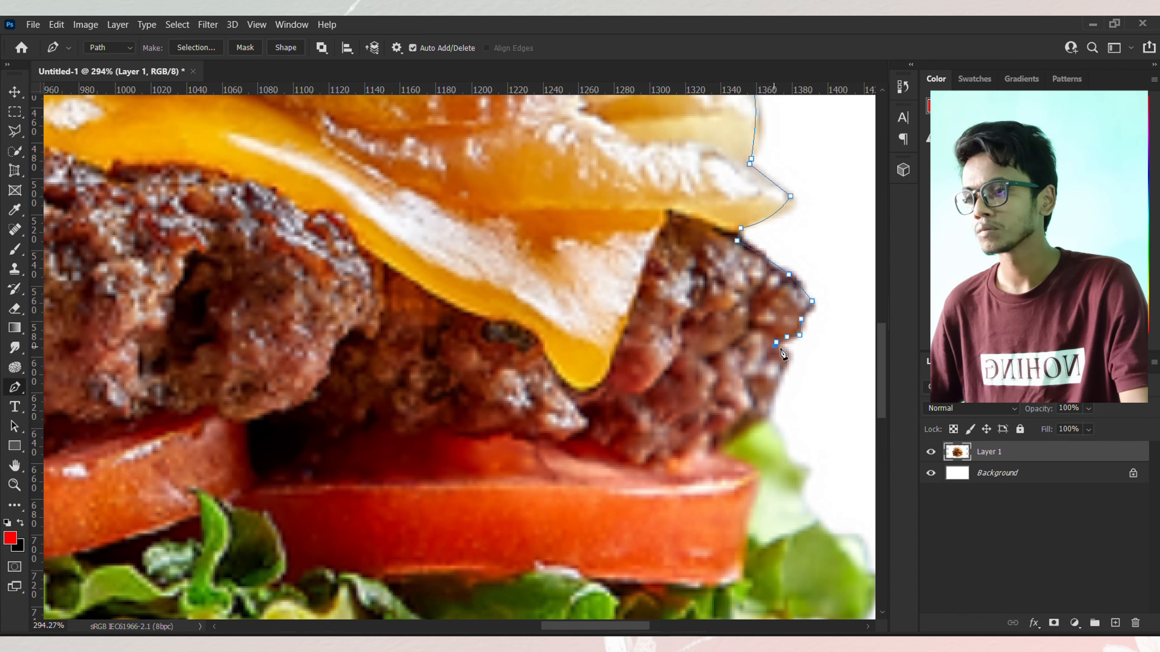
click(787, 351)
click(787, 371)
Step: Continue the path down the lower patty and tomato to the lettuce on the right side
scroll(779, 326, down, 1)
scroll(779, 326, down, 1)
click(774, 283)
click(771, 305)
click(753, 321)
drag(790, 350, 800, 367)
scroll(801, 367, down, 3)
drag(696, 277, 731, 338)
click(747, 327)
scroll(731, 338, down, 2)
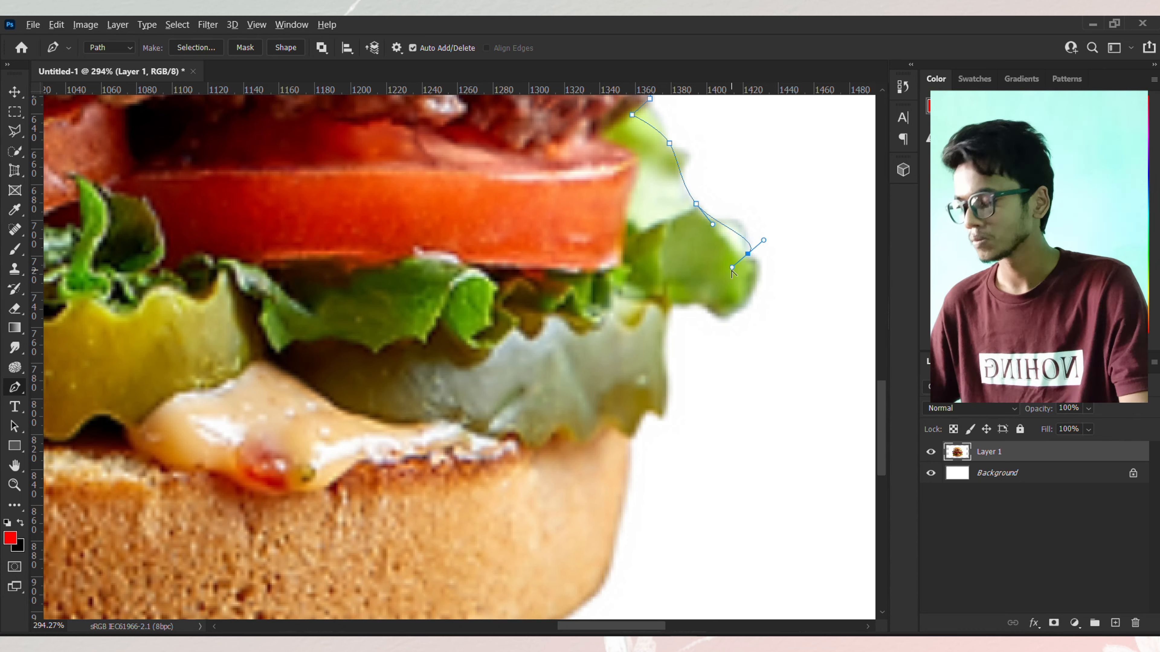
alt+drag(747, 253, 753, 272)
Step: Trace the path around the right-side lettuce leaf and pickle edge
scroll(751, 272, down, 1)
drag(732, 272, 724, 282)
click(705, 272)
click(673, 266)
scroll(671, 269, down, 1)
click(661, 227)
scroll(661, 227, down, 1)
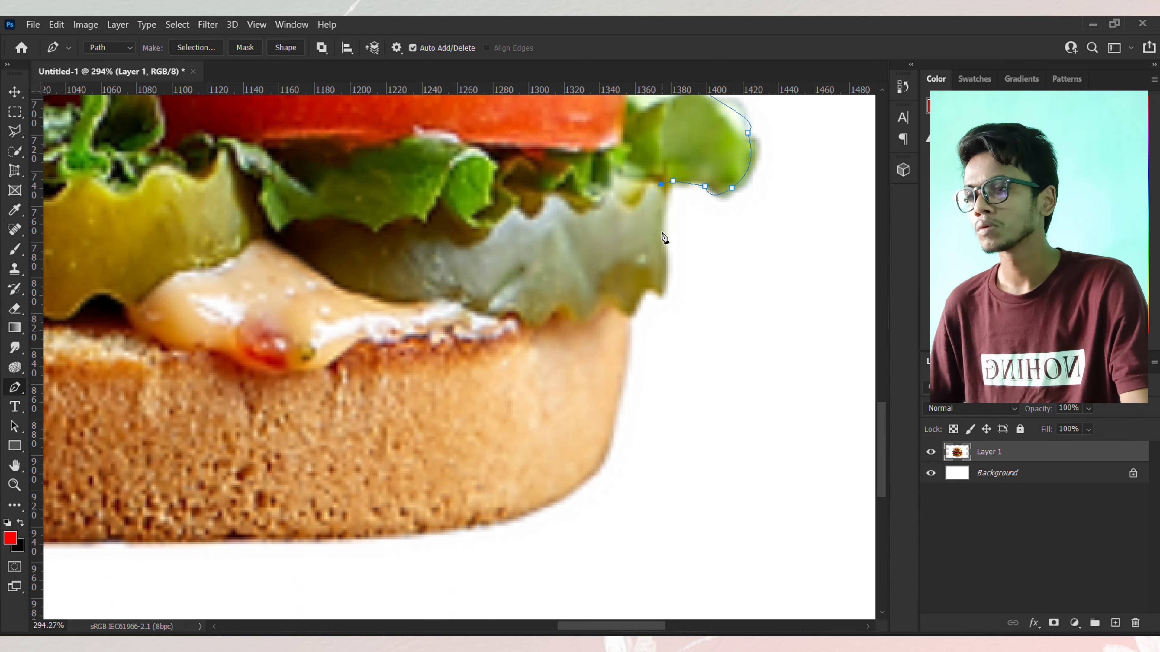
drag(662, 232, 663, 244)
Step: Curve the path around the bottom bun's right corner
click(666, 290)
click(630, 317)
scroll(631, 318, down, 2)
drag(578, 402, 625, 373)
alt+drag(516, 483, 508, 441)
scroll(483, 446, left, 6)
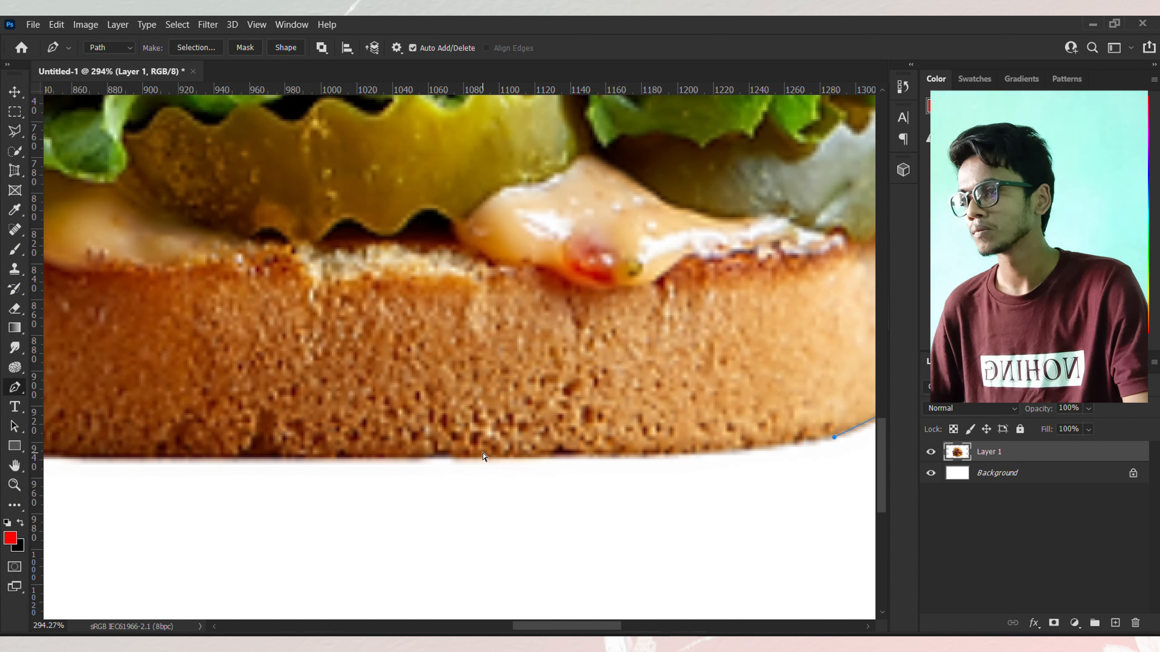
Step: Trace the path along the bottom bun's base toward its left corner
scroll(397, 458, down, 5)
scroll(456, 450, left, 2)
scroll(490, 444, up, 3)
click(491, 449)
scroll(751, 453, left, 1)
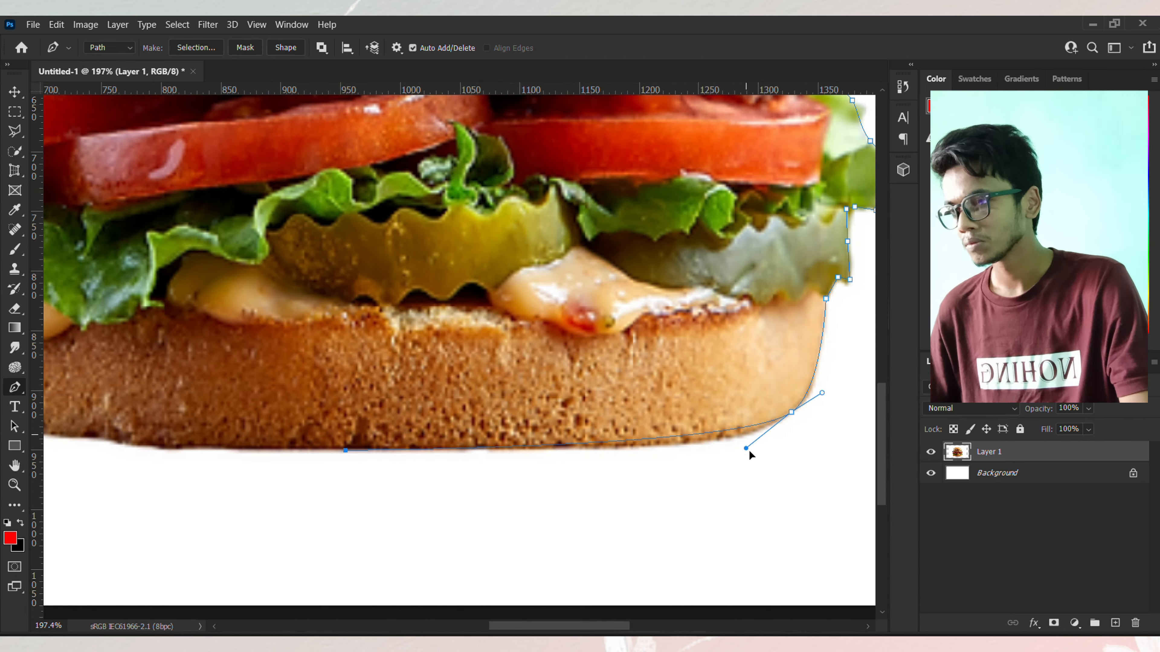
scroll(440, 466, left, 2)
click(449, 447)
click(399, 445)
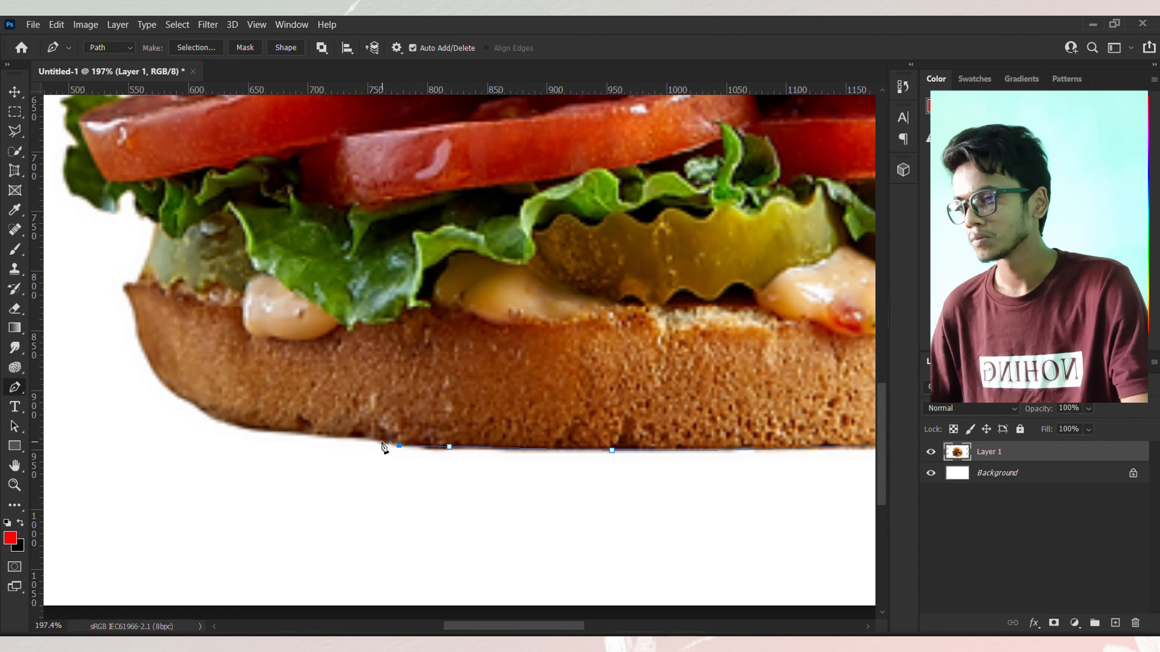
click(375, 440)
click(356, 436)
drag(209, 413, 208, 407)
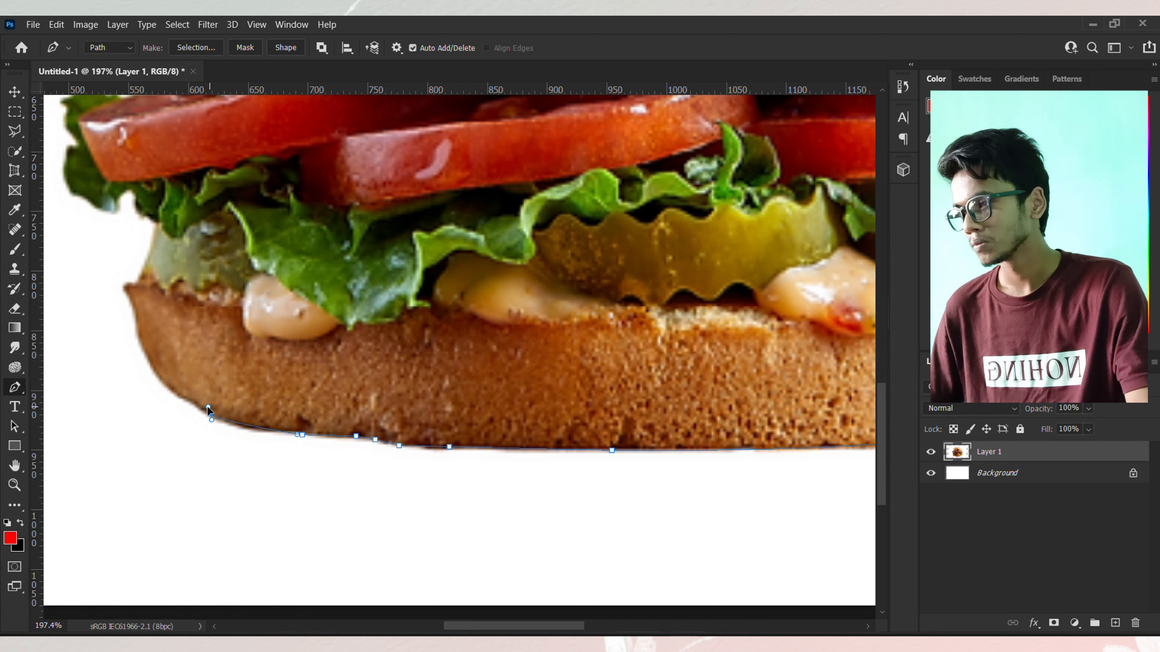
Step: Continue the path up the bottom bun's left side to the lettuce
click(140, 338)
click(125, 287)
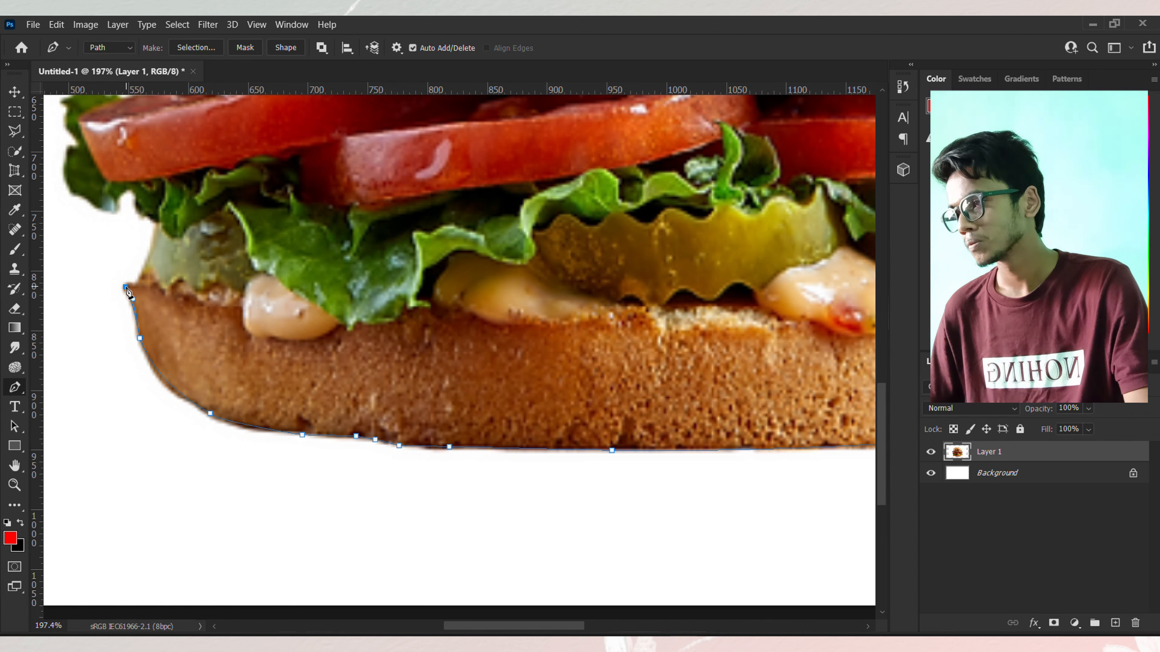
click(159, 226)
click(137, 199)
click(134, 190)
drag(115, 201, 114, 219)
Step: Trace the path around the left-side lettuce and tomato edges
scroll(114, 222, left, 2)
scroll(231, 281, down, 3)
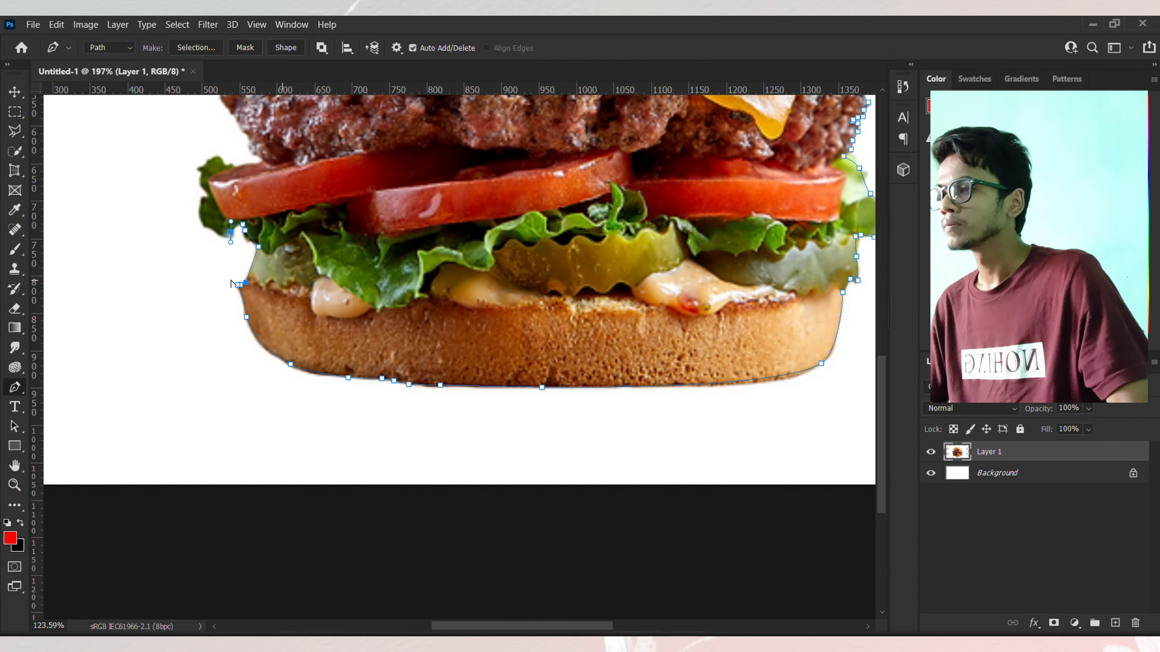
scroll(232, 281, down, 2)
scroll(231, 281, right, 2)
scroll(228, 406, down, 5)
scroll(233, 457, up, 5)
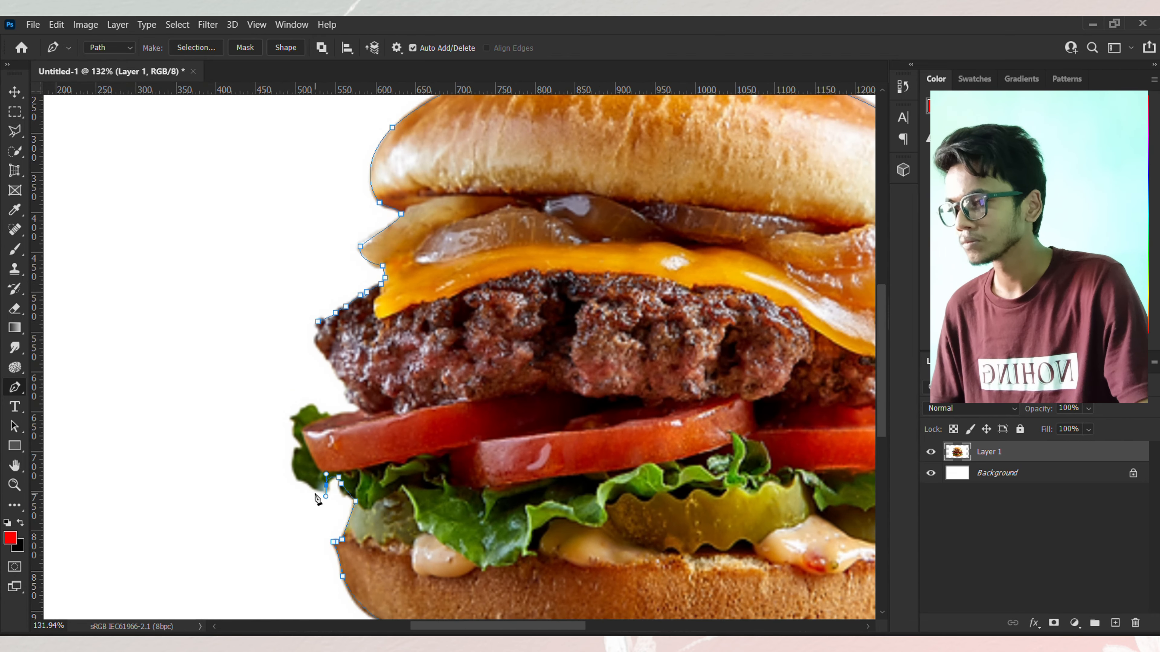
click(313, 488)
drag(304, 448, 321, 417)
click(295, 435)
click(295, 421)
click(326, 418)
Step: Close the path at its starting anchor on the patty's left edge
scroll(345, 421, up, 5)
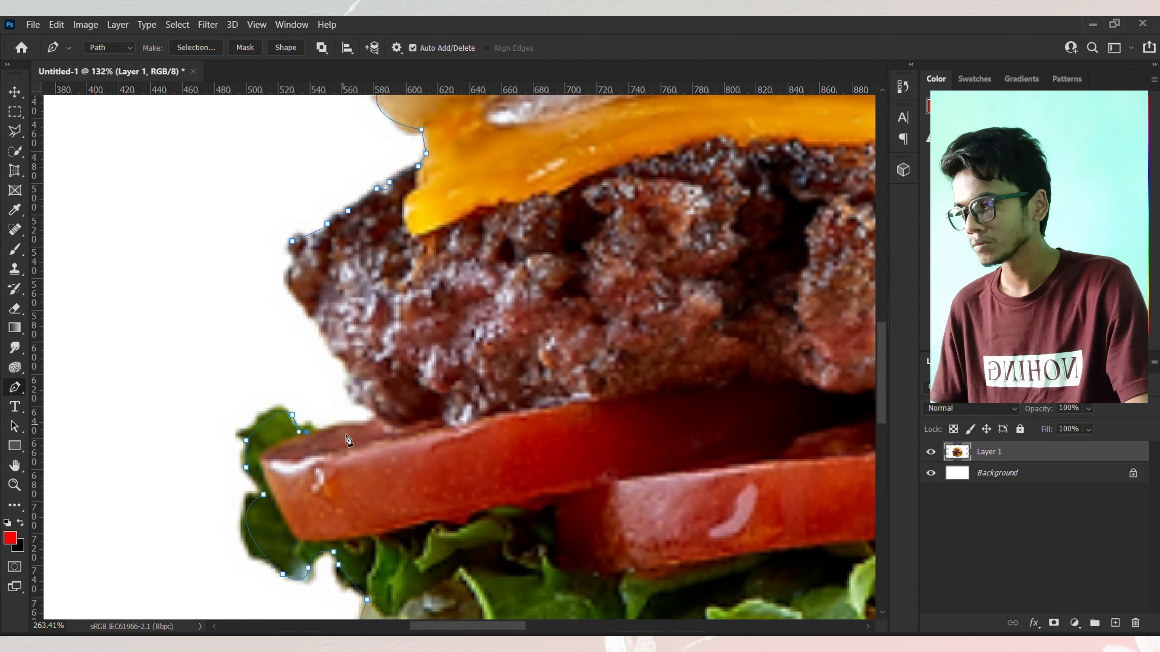
mouse_move(351, 378)
mouse_down()
mouse_move(326, 325)
mouse_move(348, 357)
mouse_up()
click(292, 240)
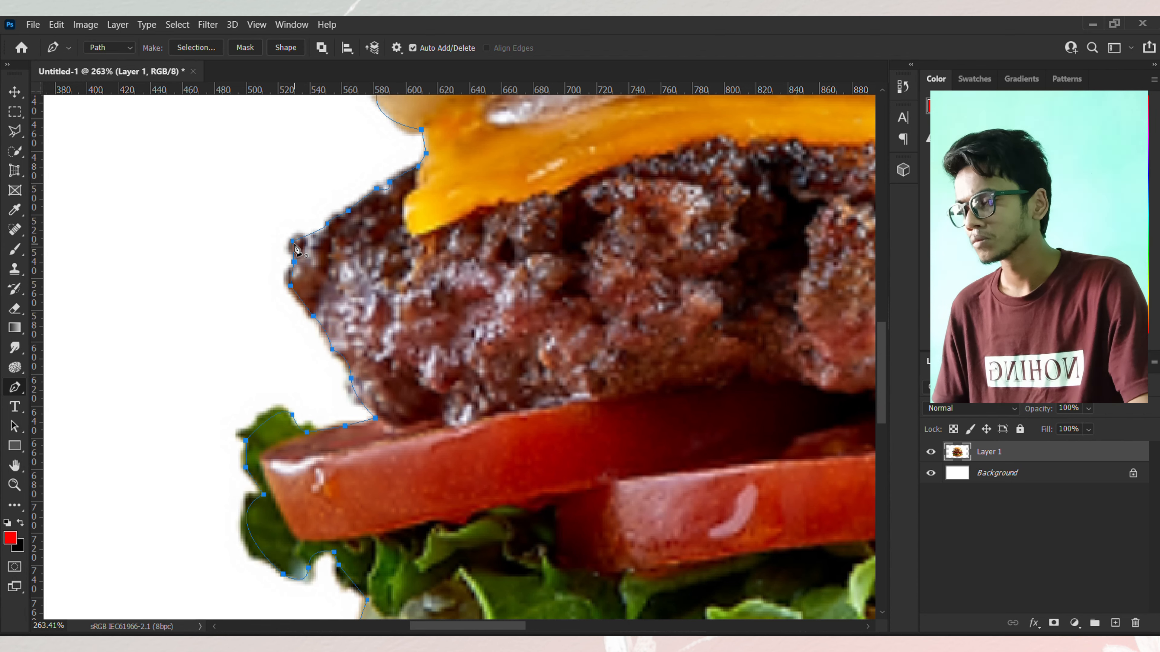
scroll(317, 293, down, 8)
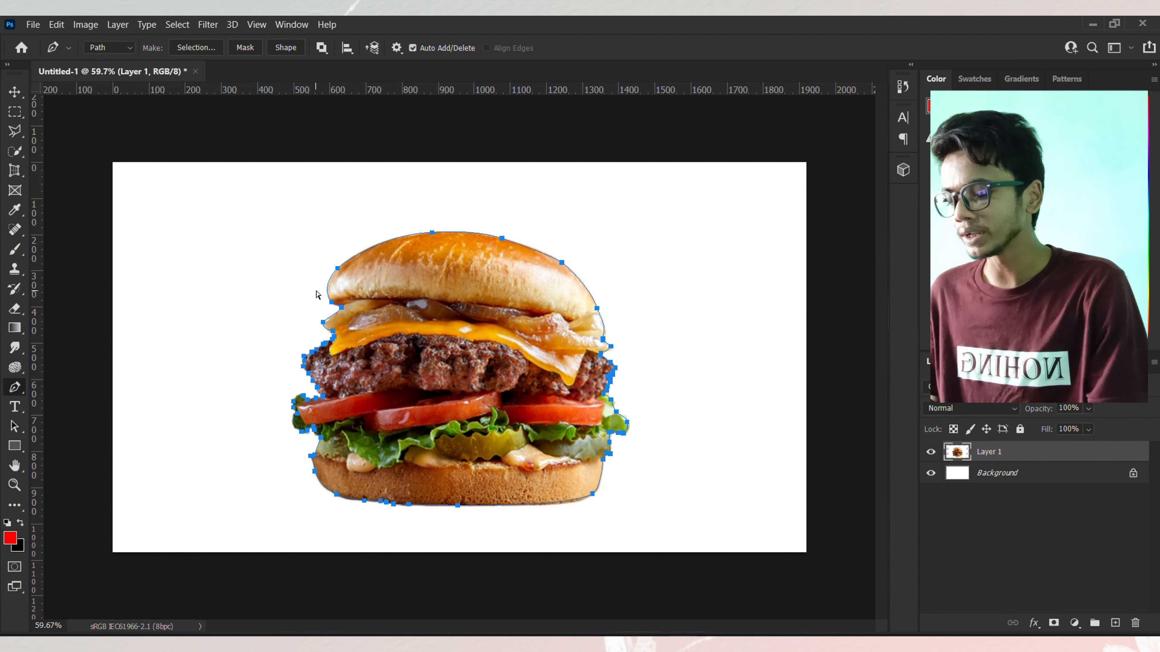
Step: Convert the closed path into a selection and copy the burger to a new layer
key(ctrl+Return)
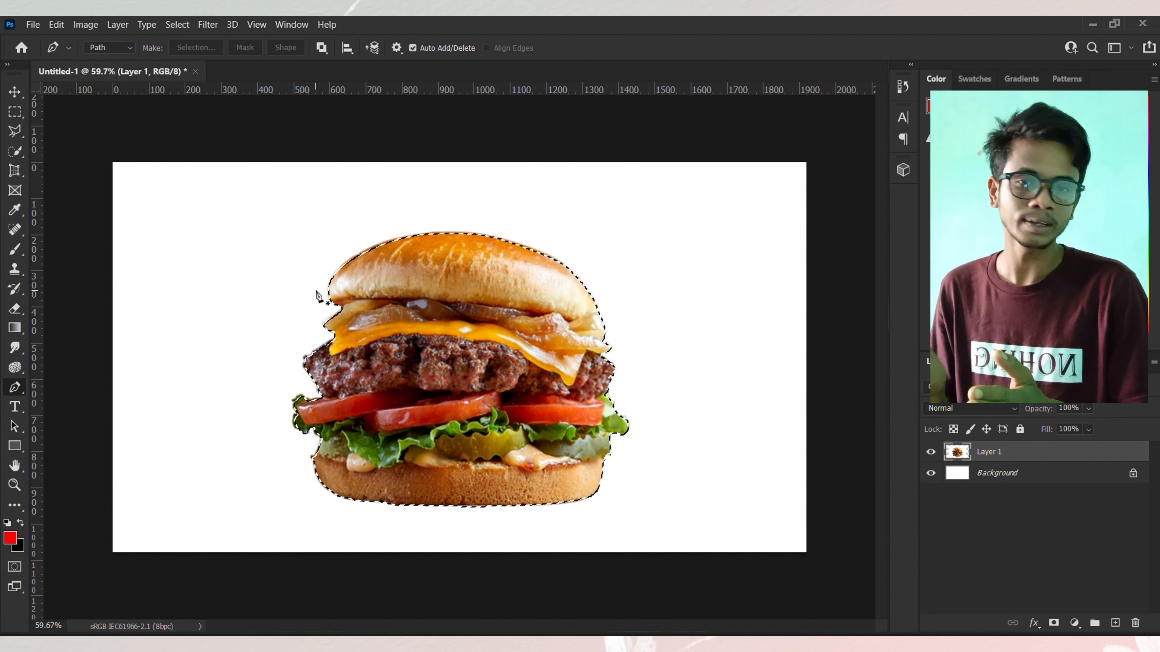
key(ctrl+j)
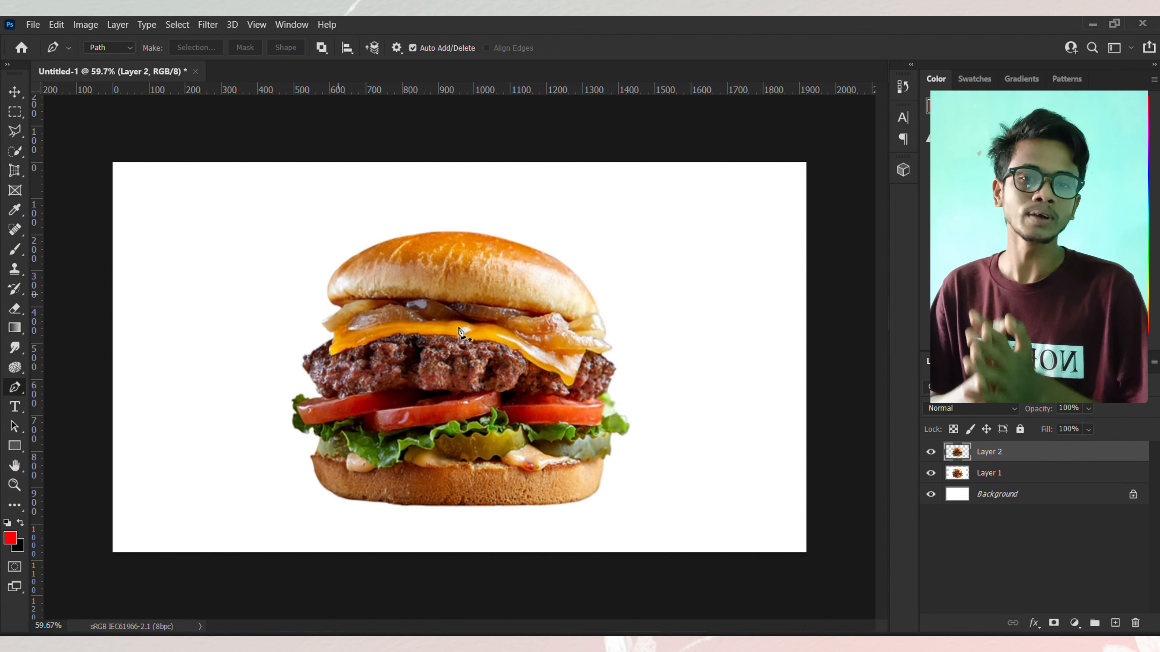
Step: Hide Layer 1 and add a red ff0000 Solid Color fill layer
click(929, 473)
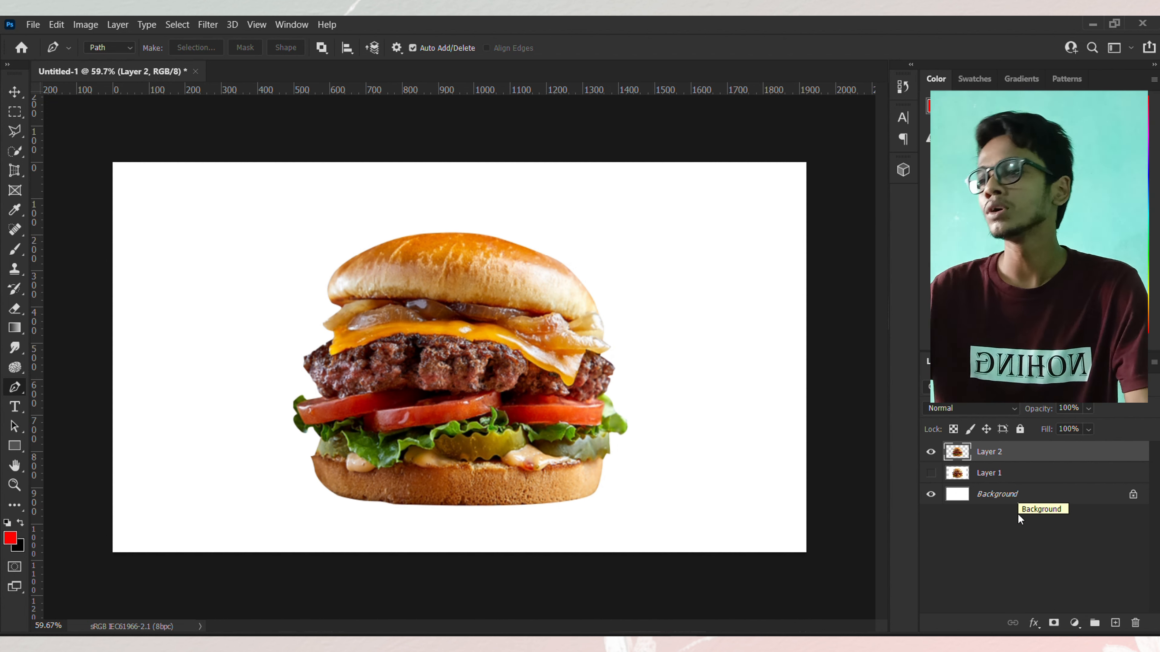
click(1074, 623)
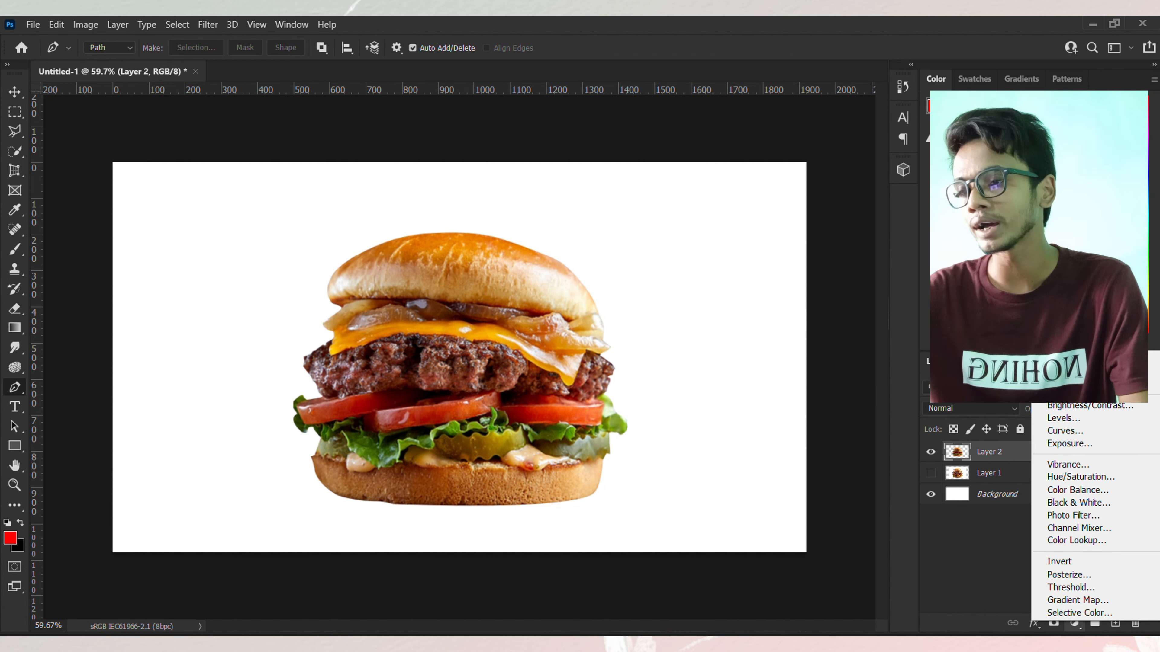
key(Escape)
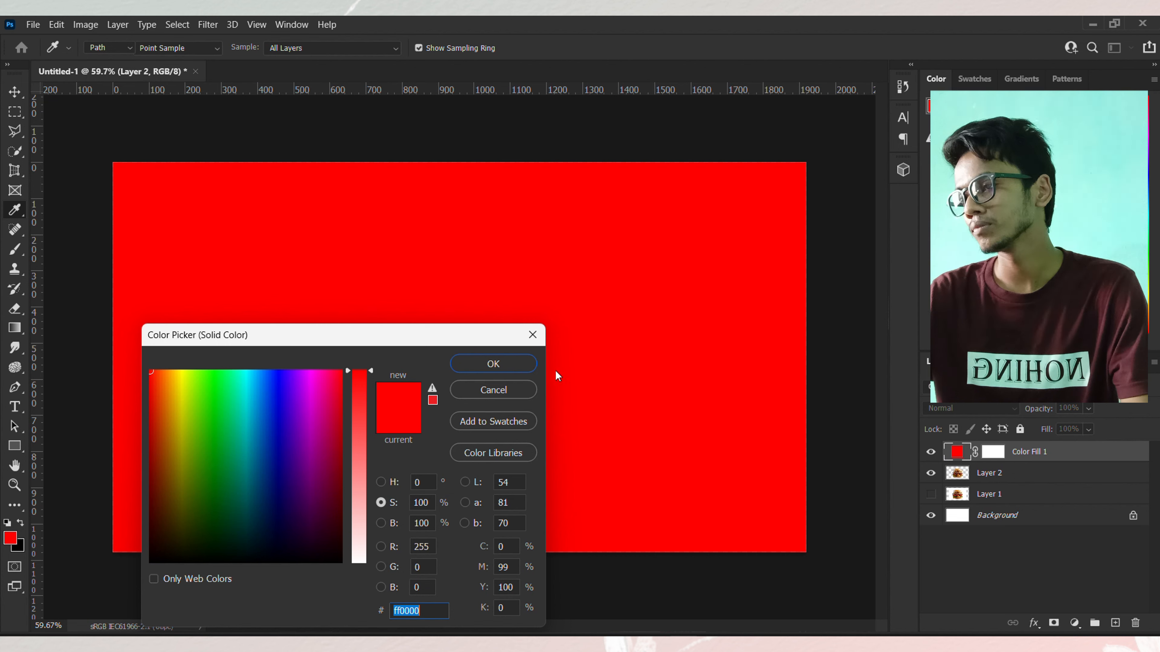
click(495, 363)
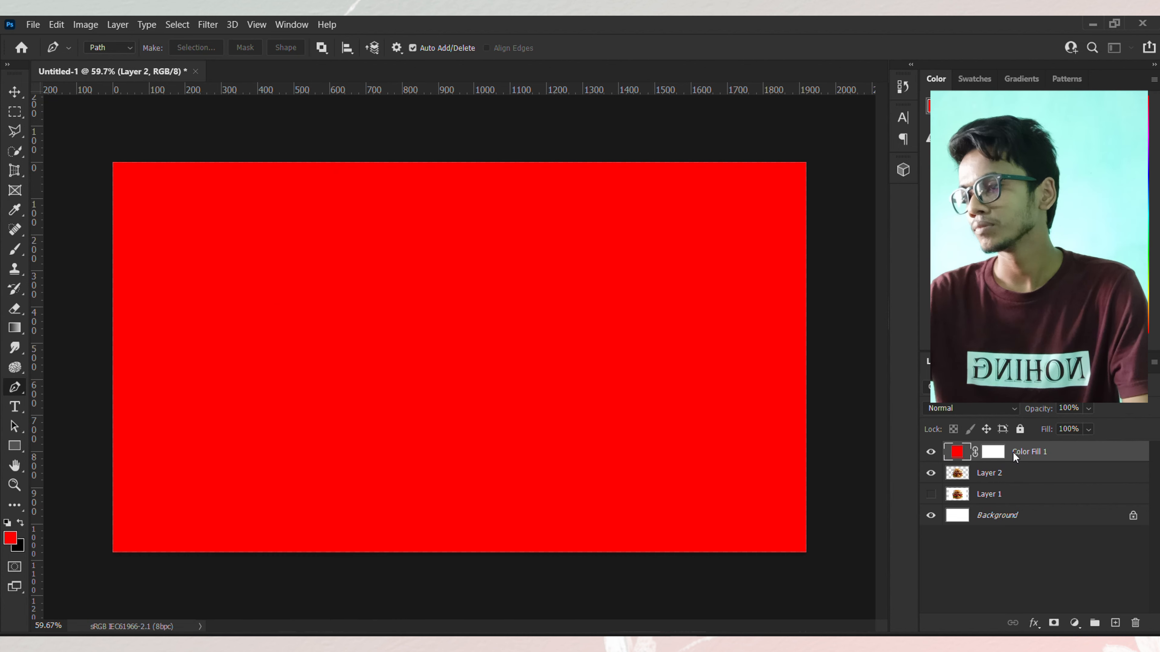
Step: Move the Color Fill 1 layer below Layer 2 and switch to the Move tool
drag(1025, 452, 1009, 475)
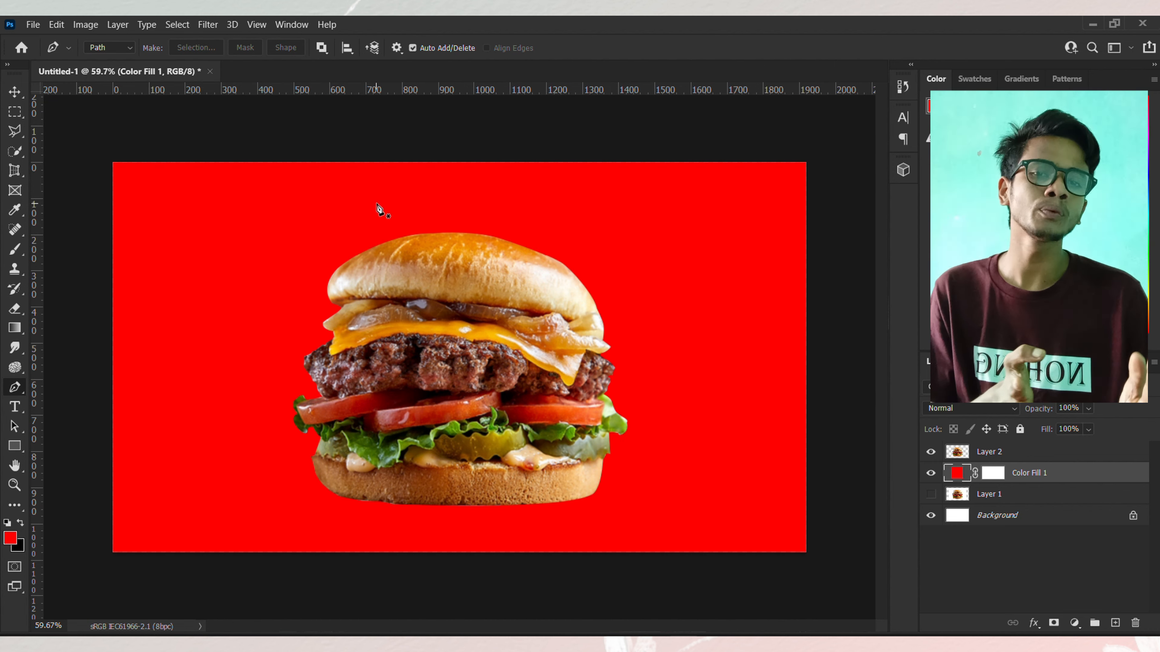
click(16, 91)
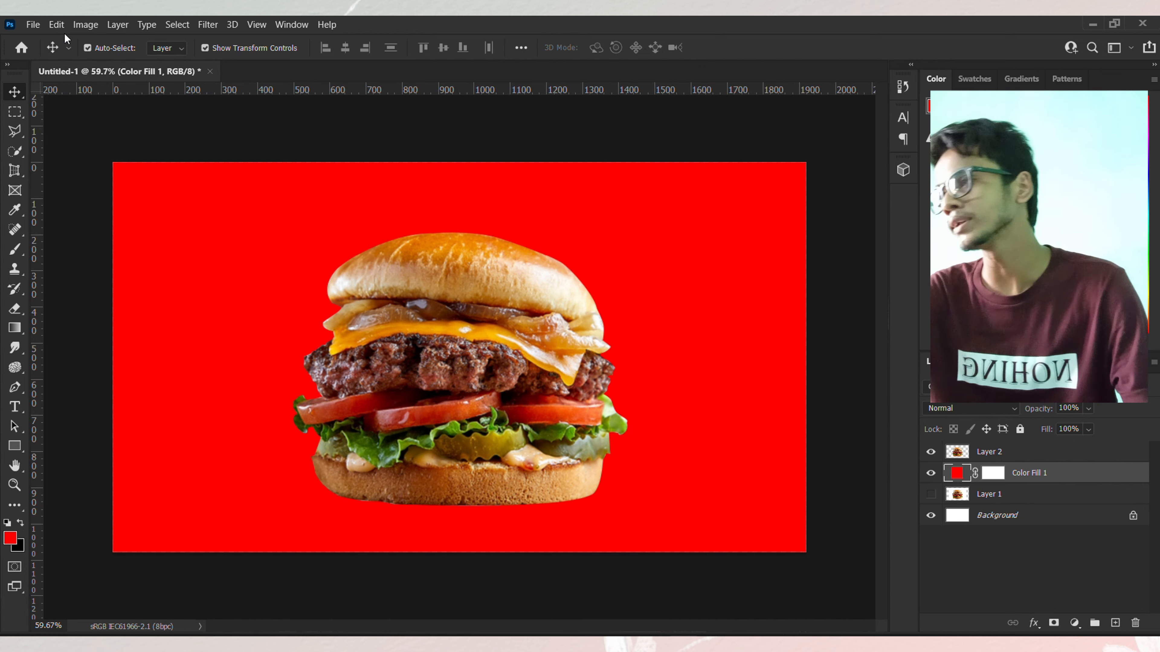
Step: Create a new document of 1080 × 1080 px from the 1920 × 1080 preset
click(36, 26)
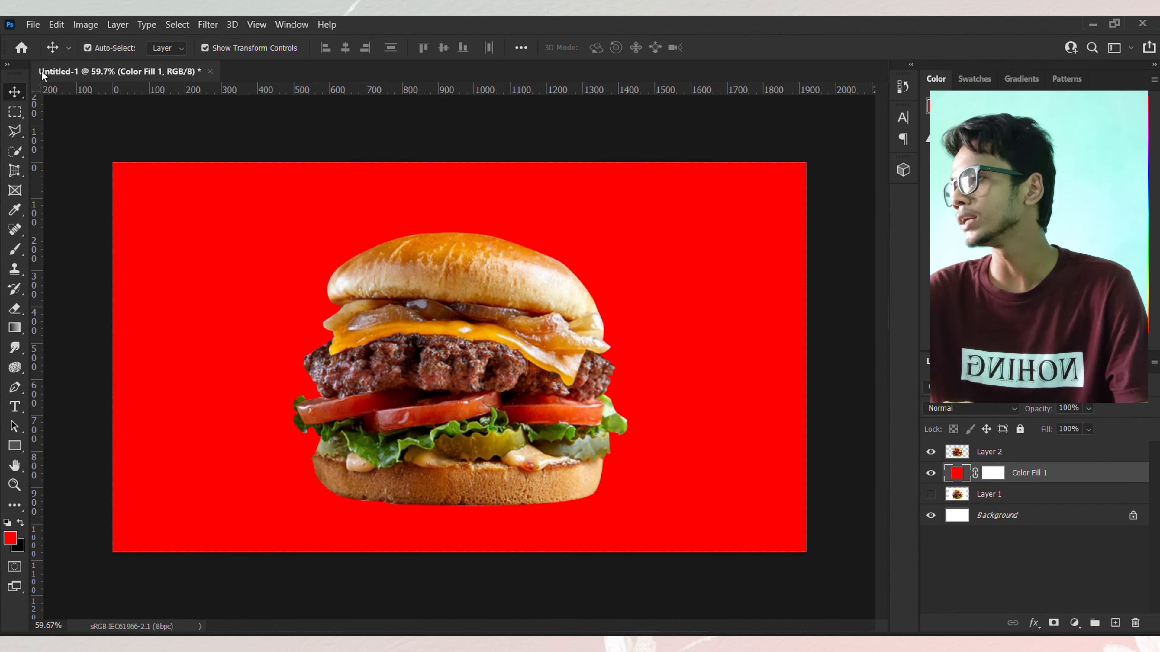
key(ctrl+n)
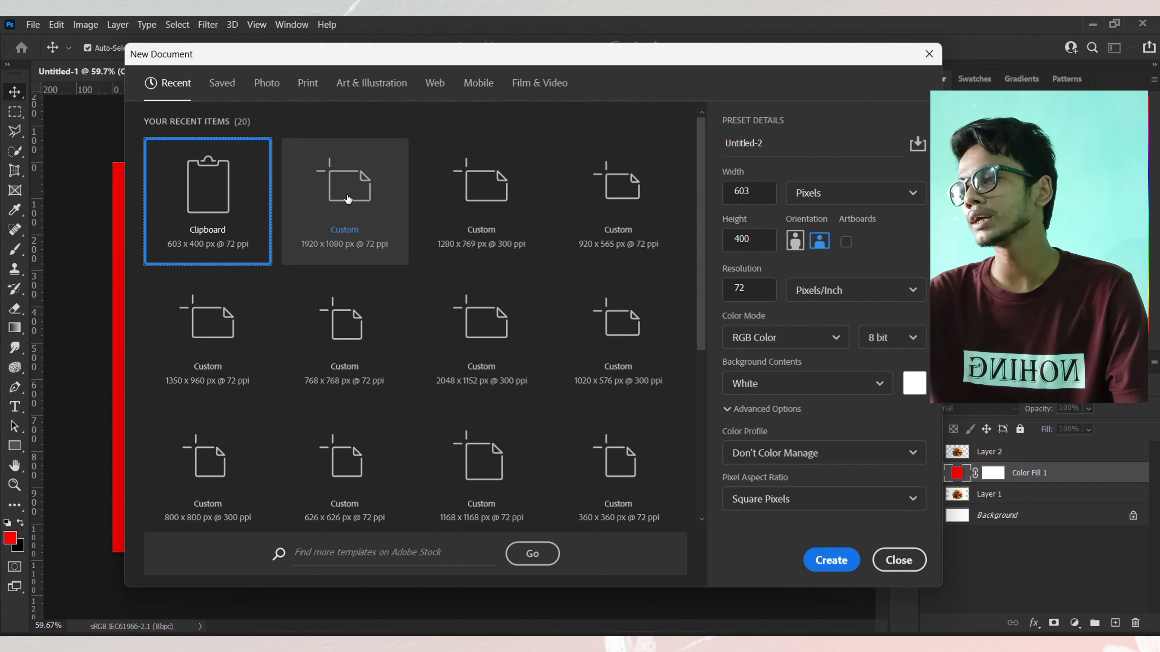
click(355, 201)
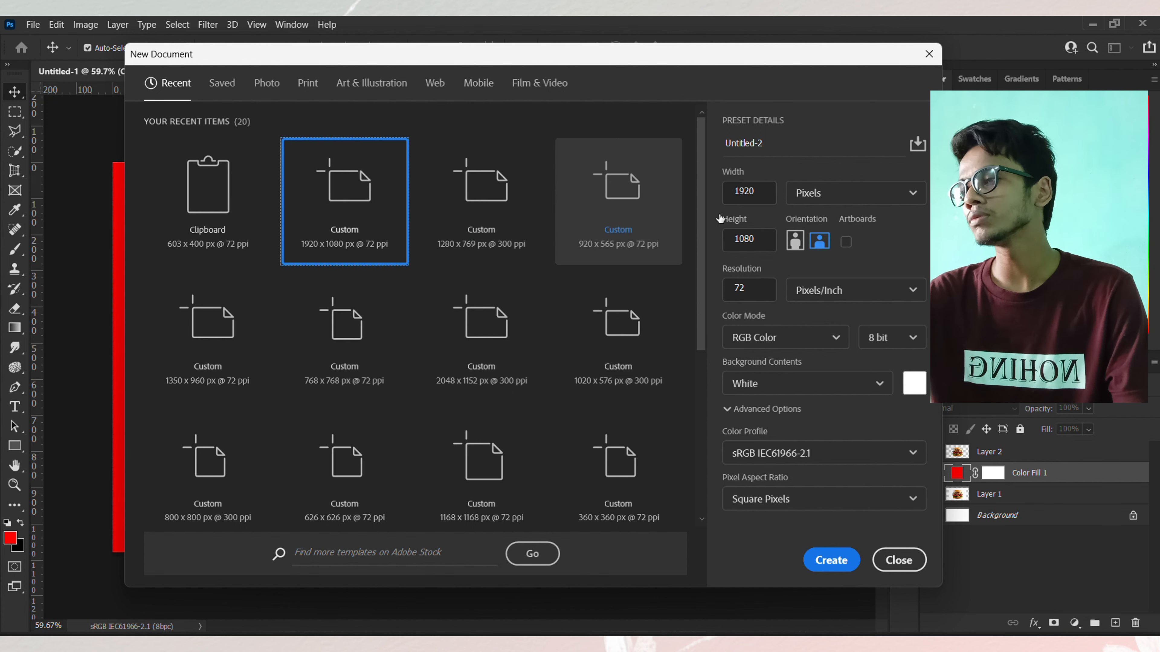
click(762, 196)
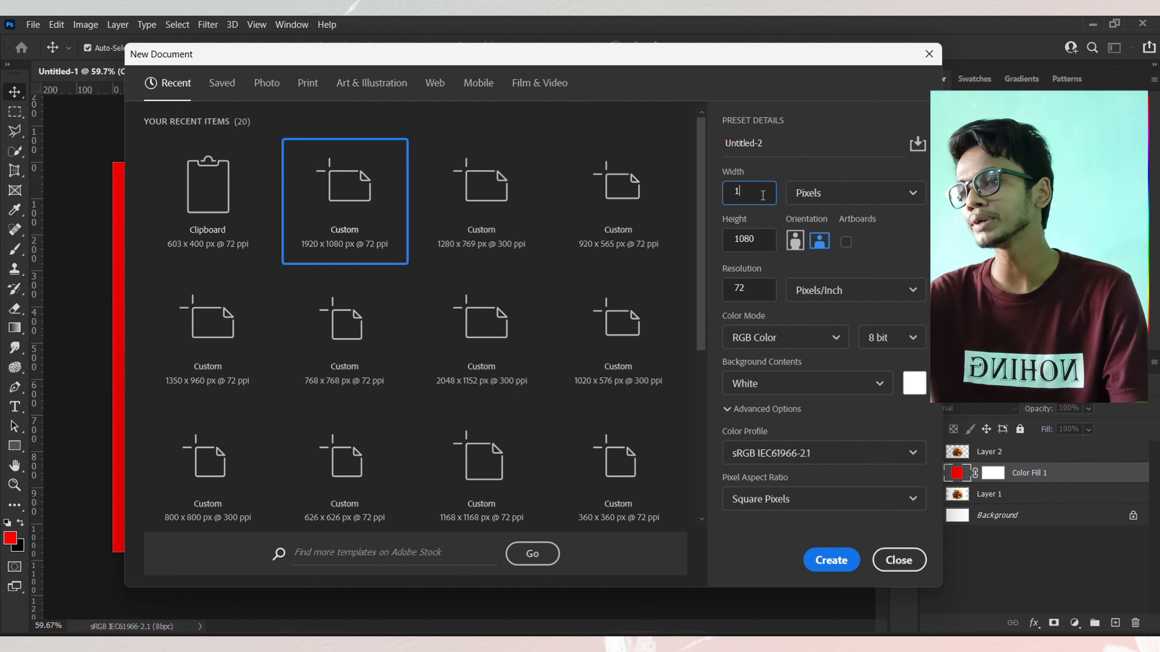
text(1)
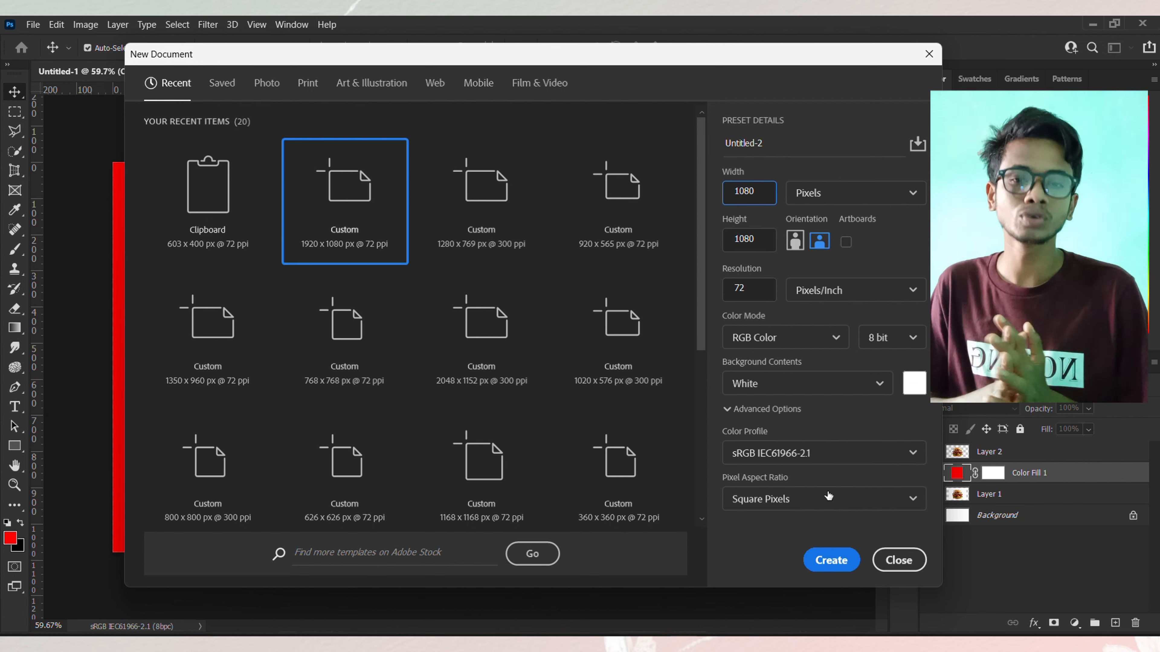
click(830, 560)
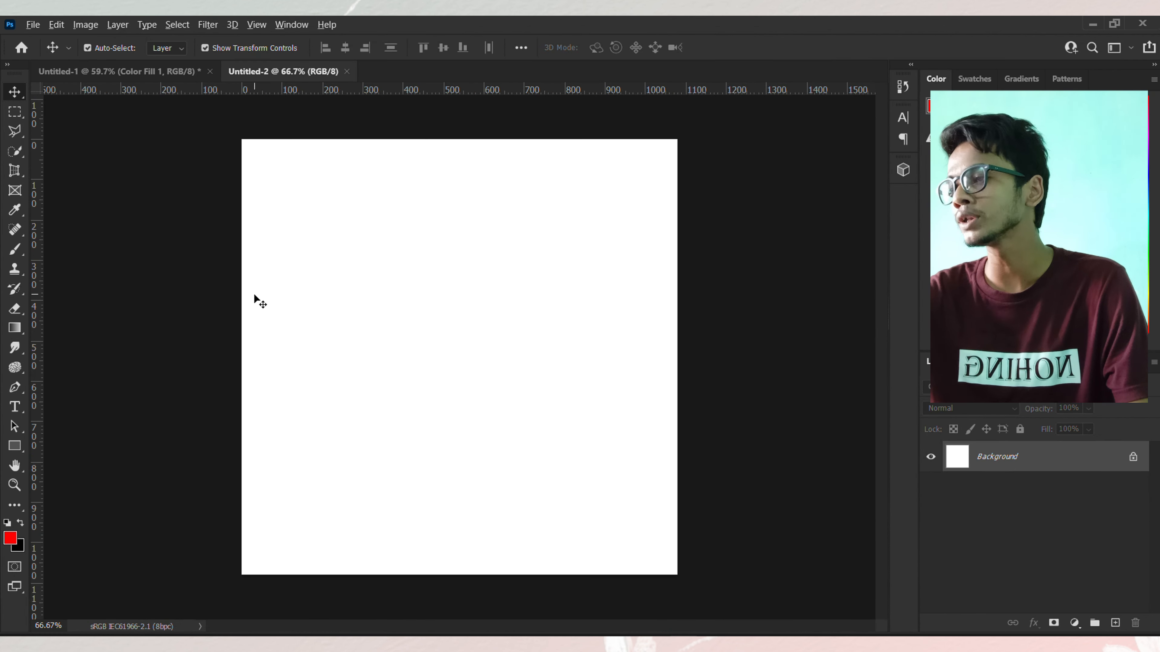
Step: Draw a rectangle about 1032 × 472 px across the lower part of the canvas with the Rectangle tool
scroll(255, 295, down, 1)
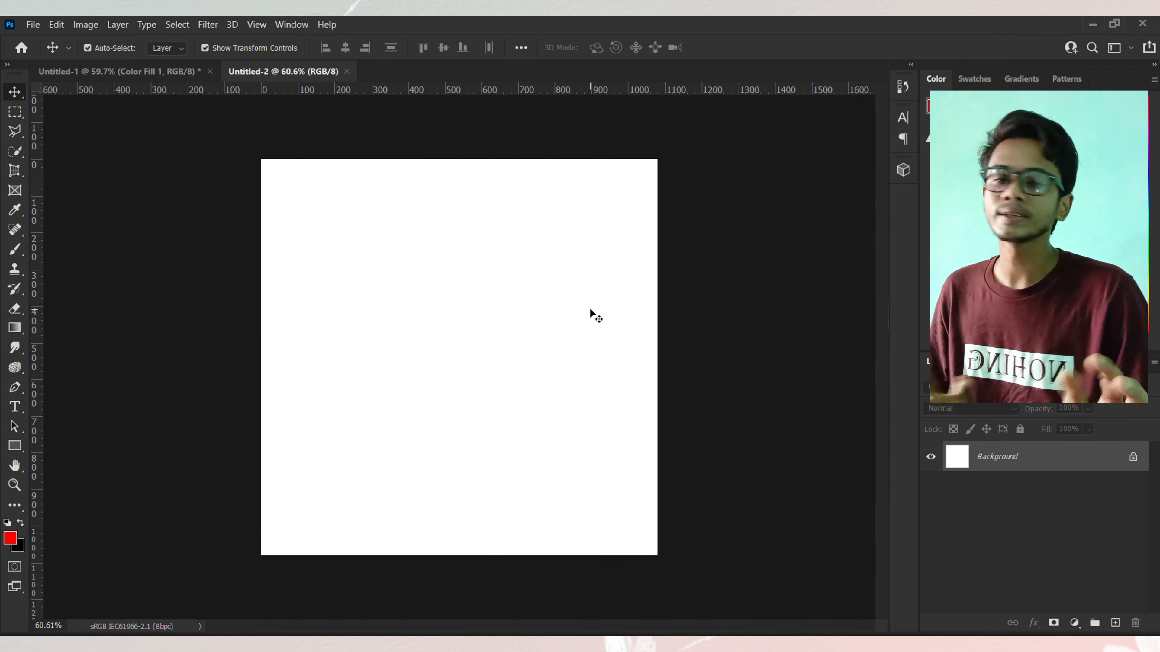
click(14, 447)
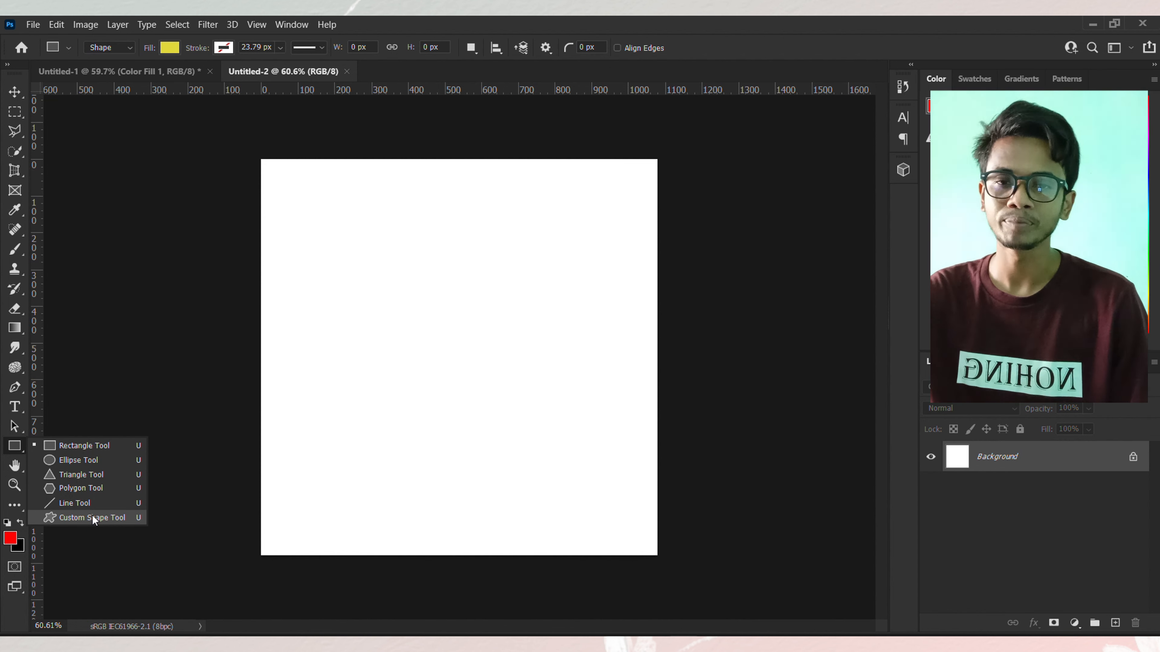
click(88, 446)
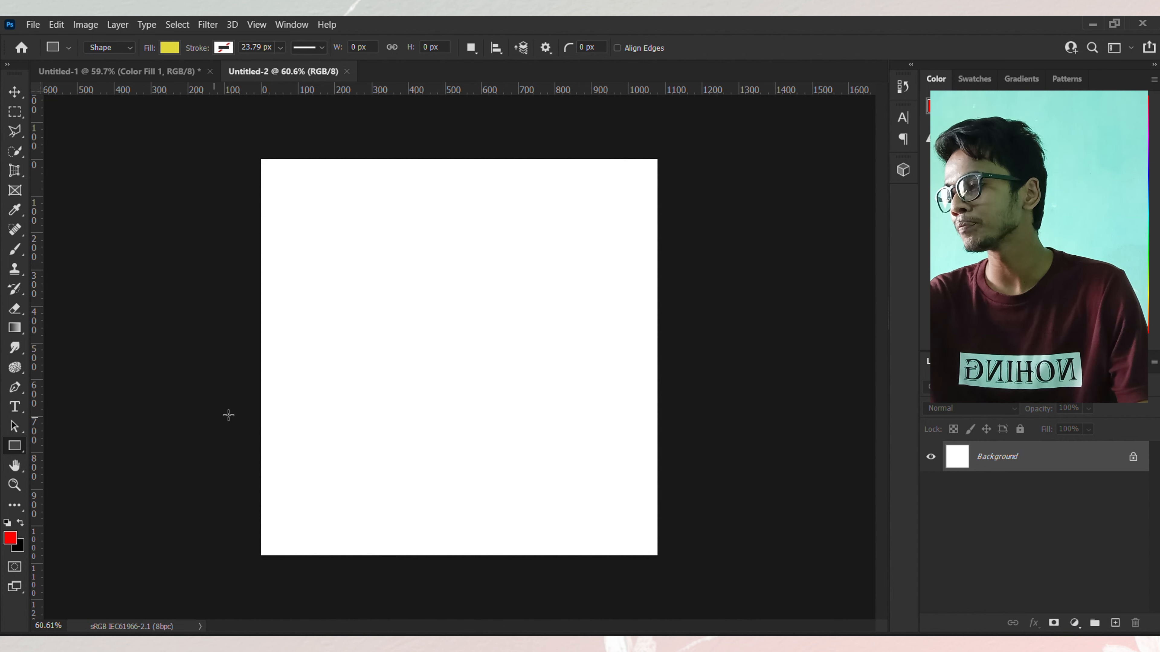
drag(259, 387, 683, 581)
Step: Open the Properties panel and move it beside the canvas
click(291, 25)
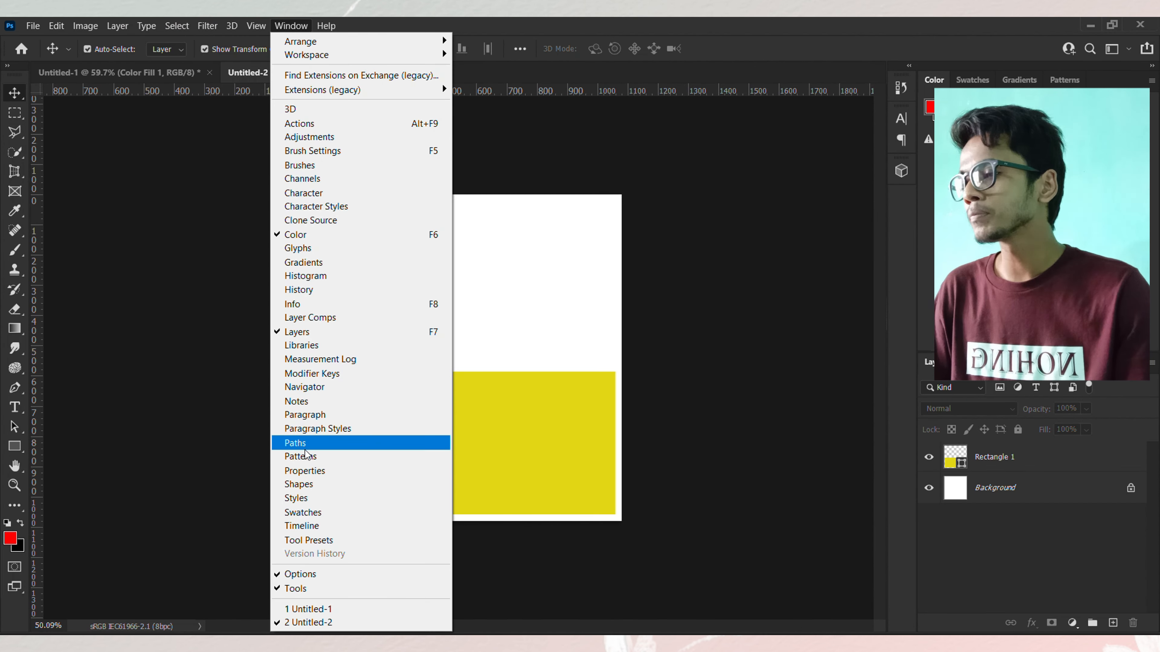
click(336, 475)
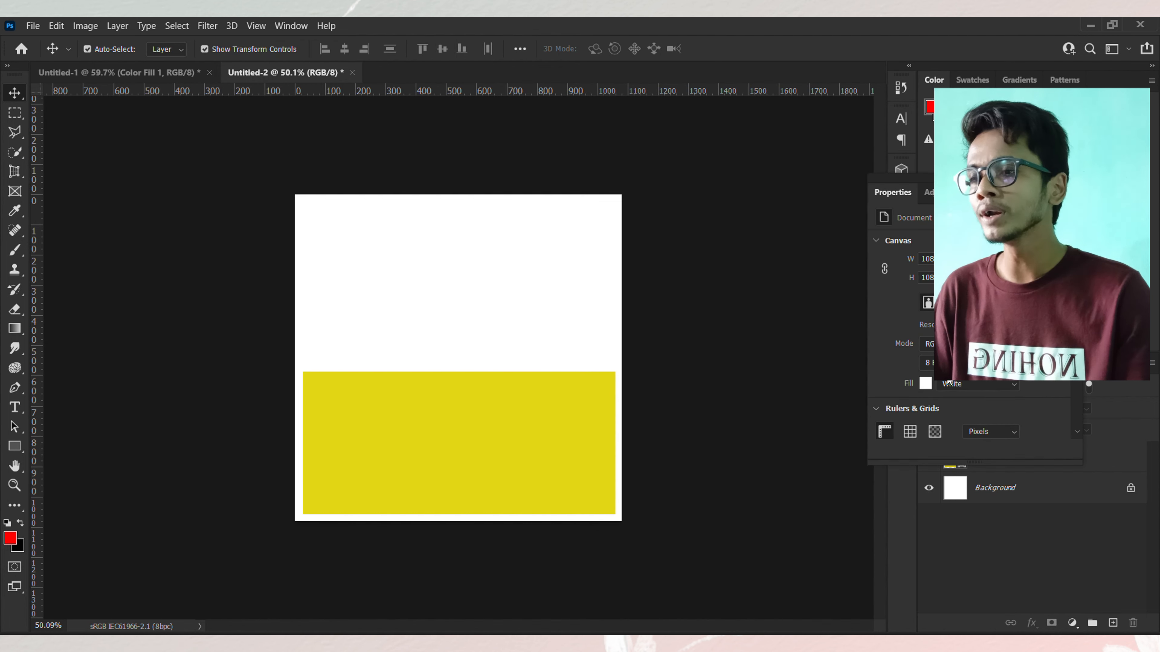
drag(987, 179, 820, 173)
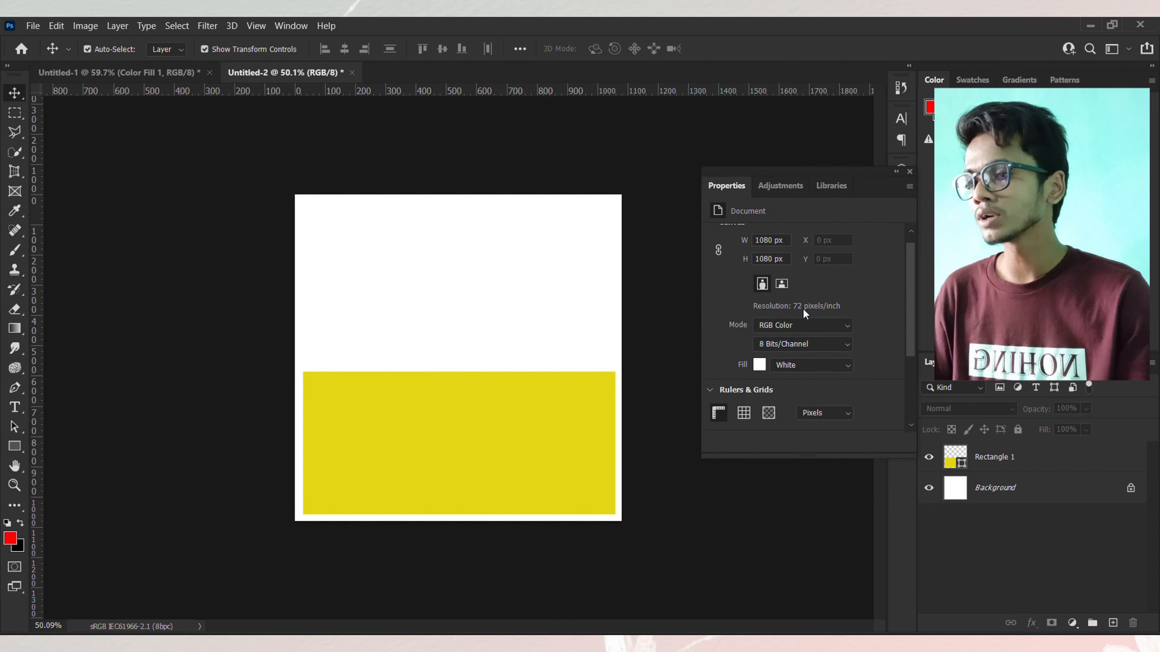
scroll(800, 347, up, 1)
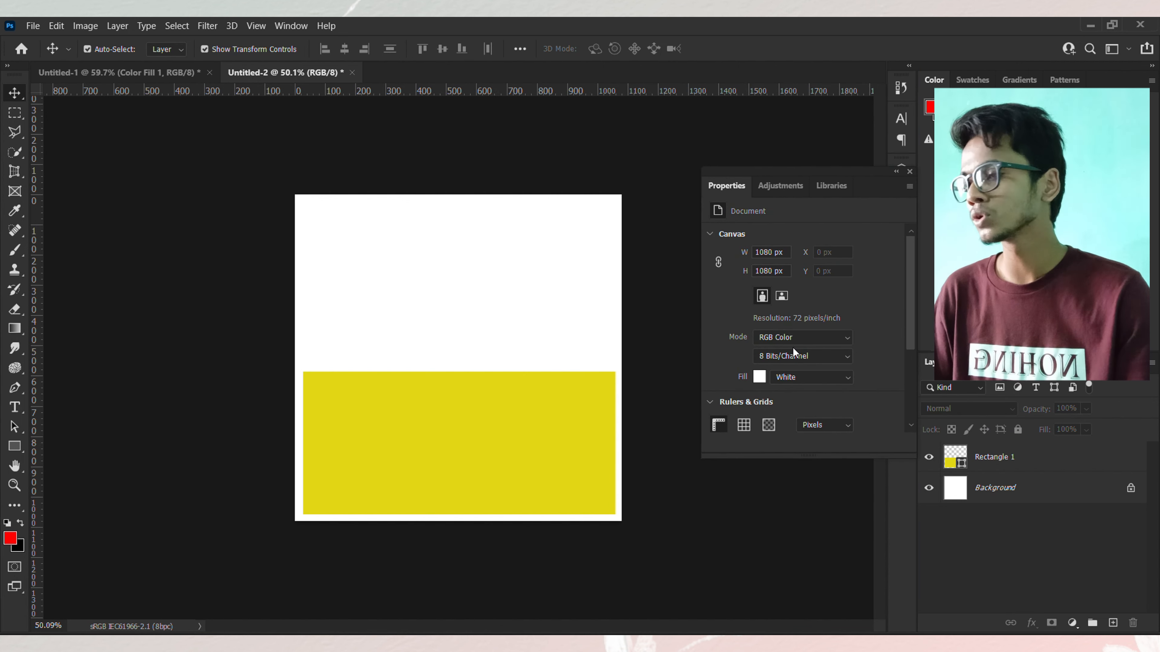
Step: Nudge the rectangle slightly left and give it a red stroke
click(471, 433)
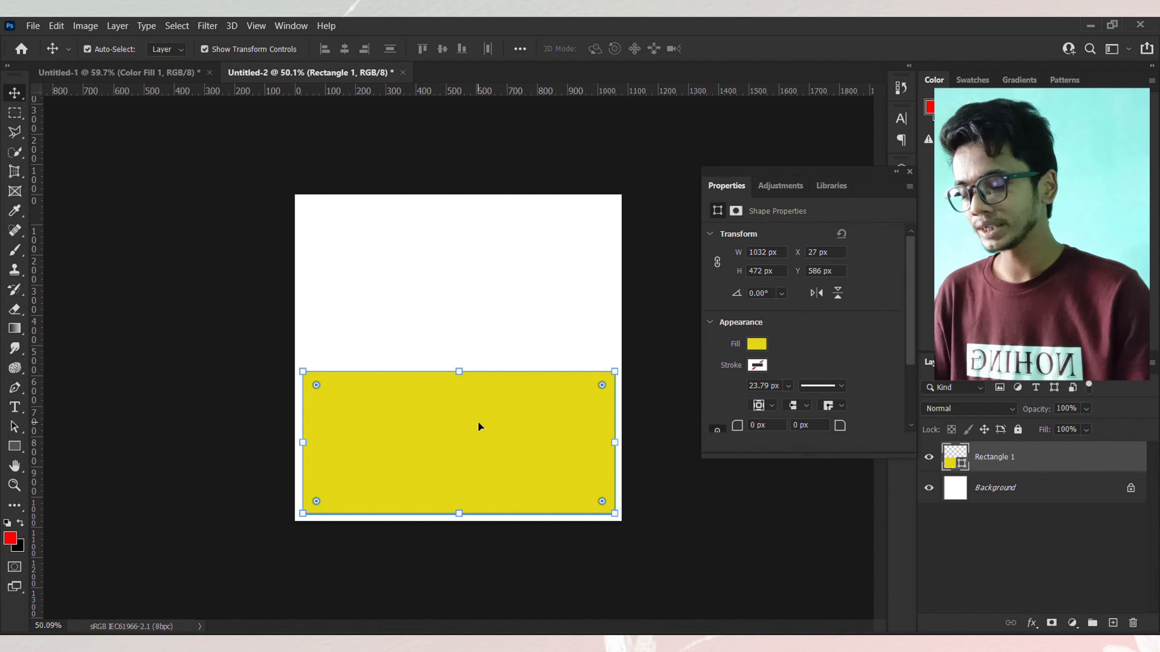
key(Left)
key(Left)
key(Left)
key(Left)
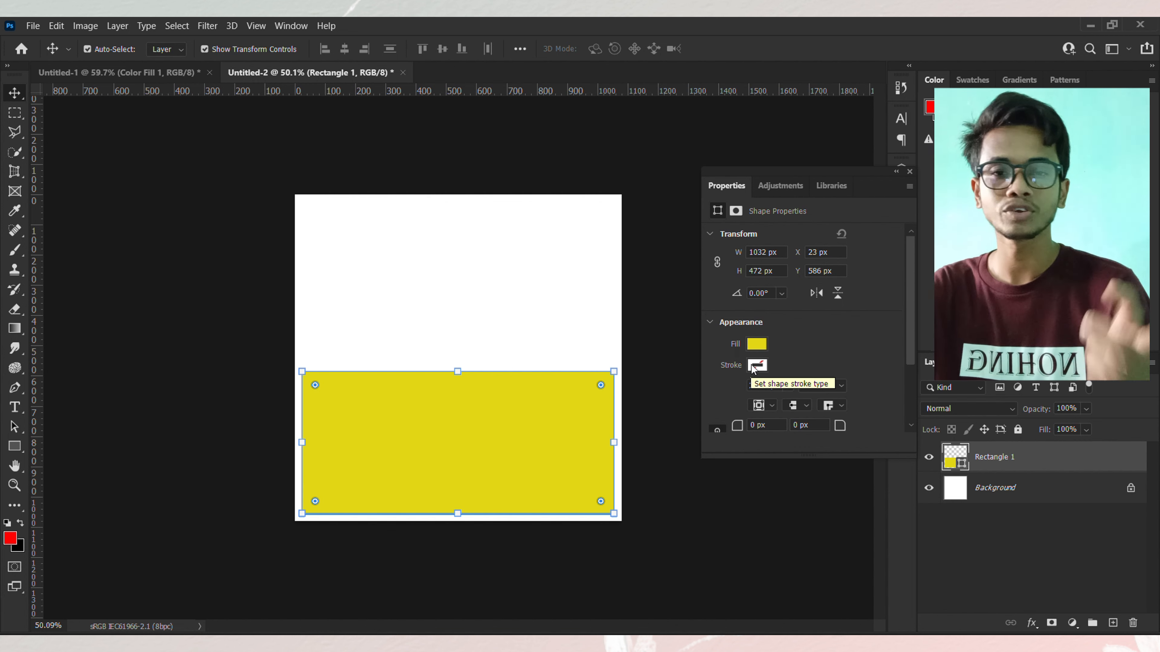
click(766, 365)
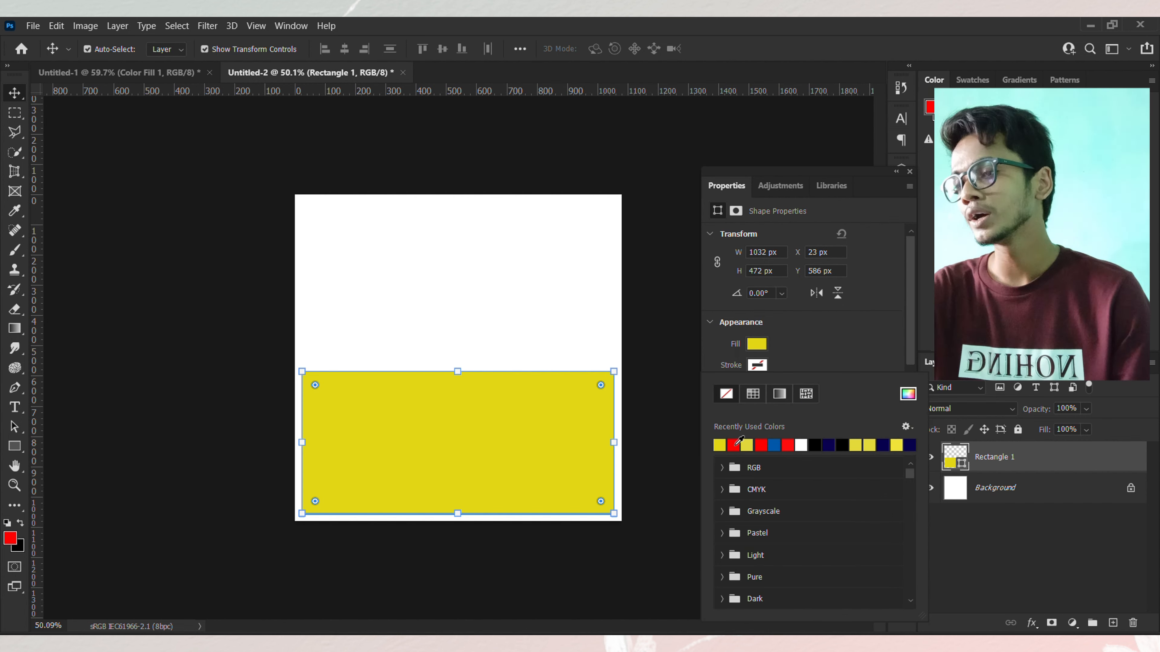
click(736, 444)
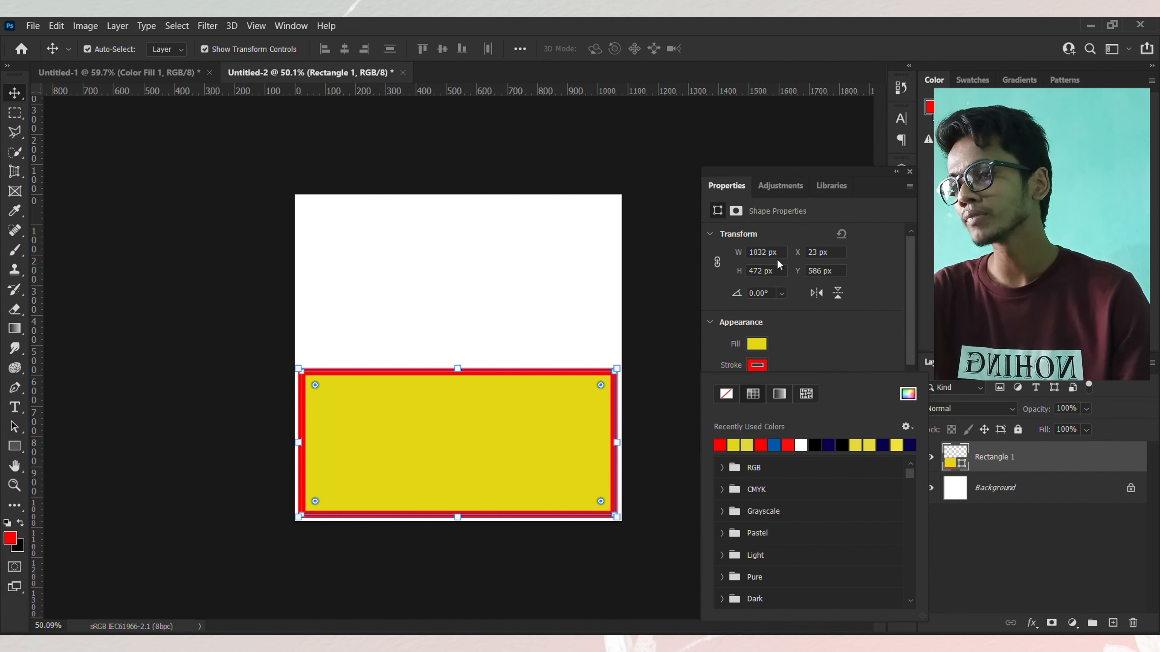
Step: Set the rectangle's stroke width to 6.99 px and round all its corners to 76 px
scroll(788, 347, down, 2)
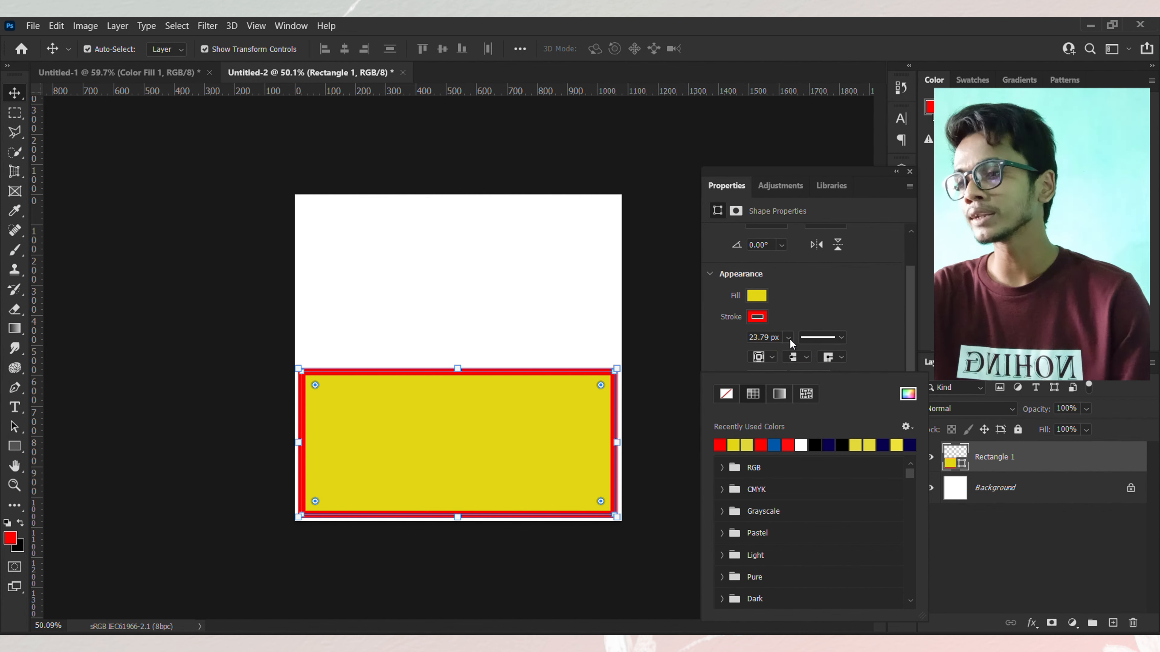
click(788, 337)
drag(795, 355, 778, 357)
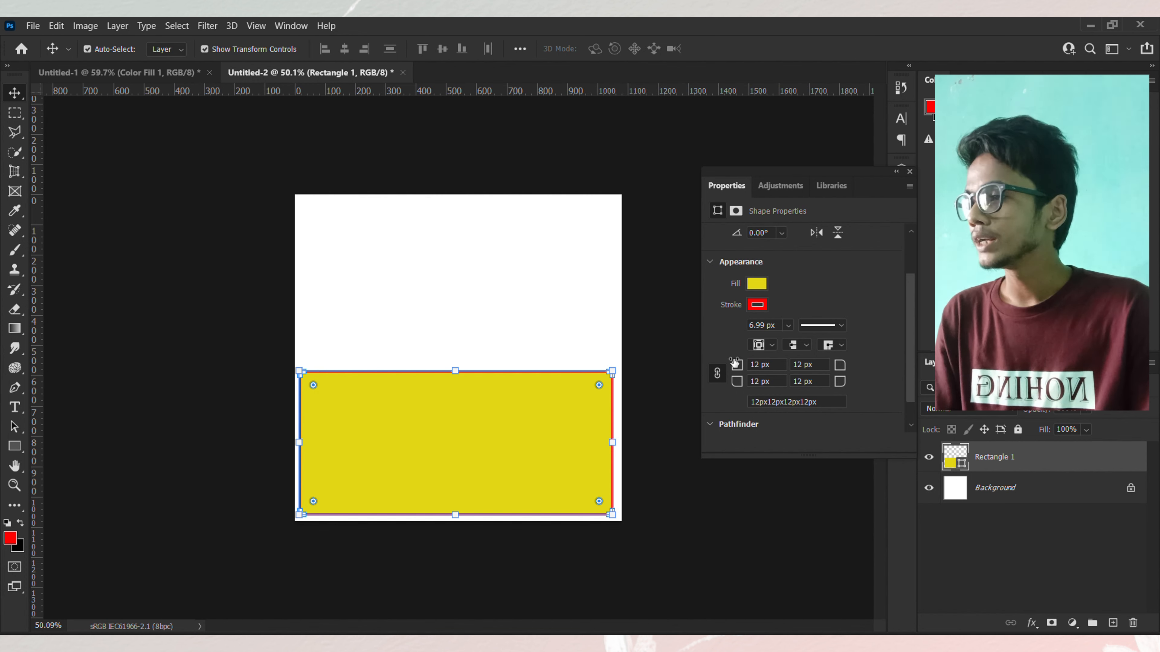
drag(737, 369, 781, 369)
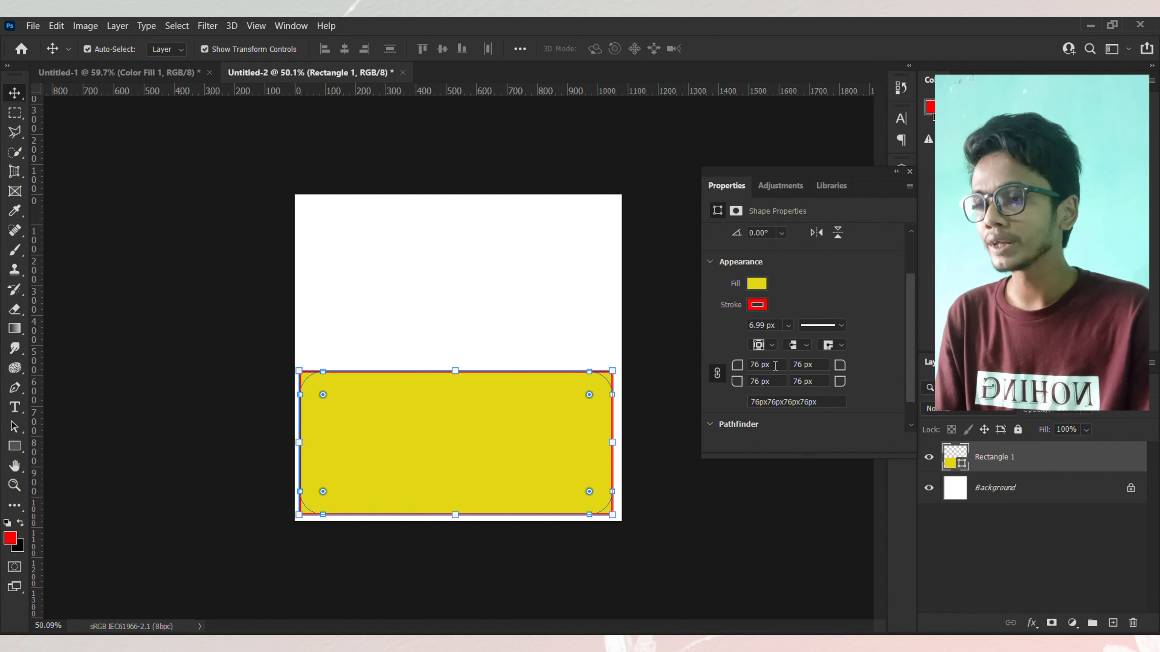
click(485, 275)
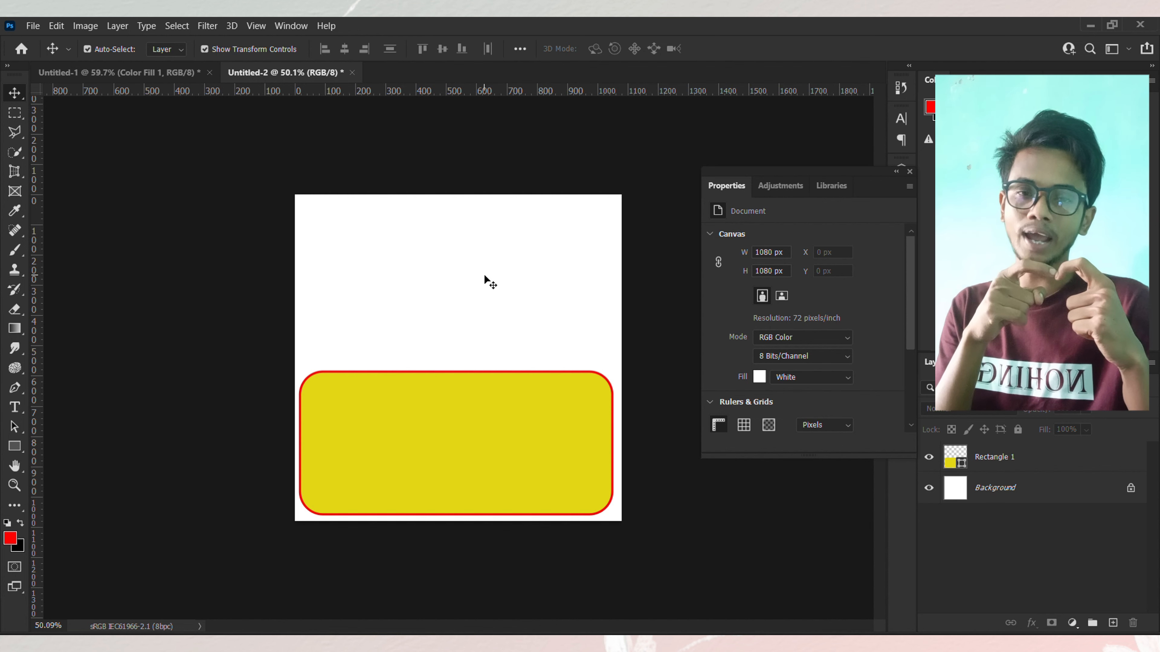
scroll(807, 345, down, 3)
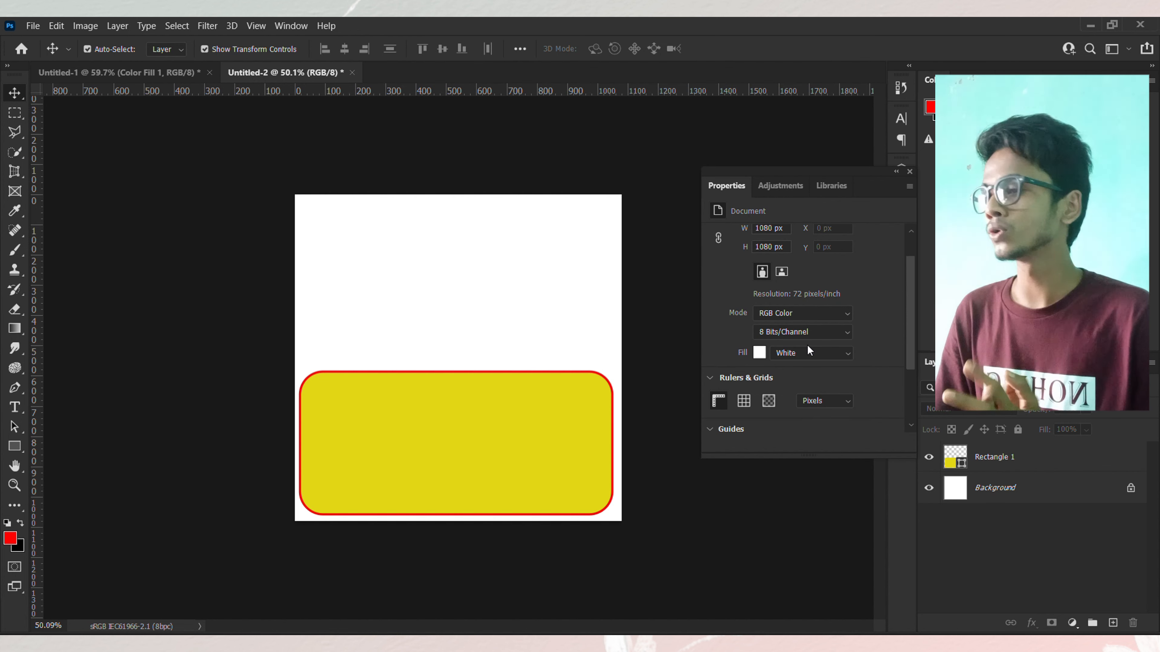
scroll(807, 345, down, 2)
scroll(806, 344, up, 5)
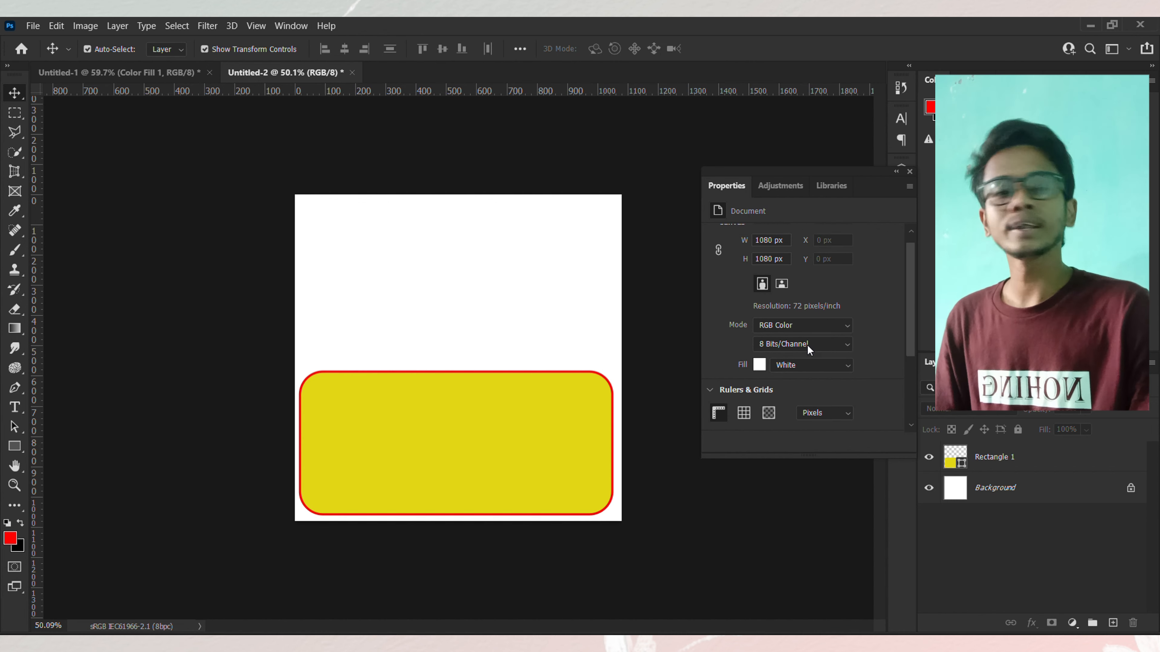
Step: Unlink the rectangle's corner radii and set the top-left corner radius to 0 px
click(518, 430)
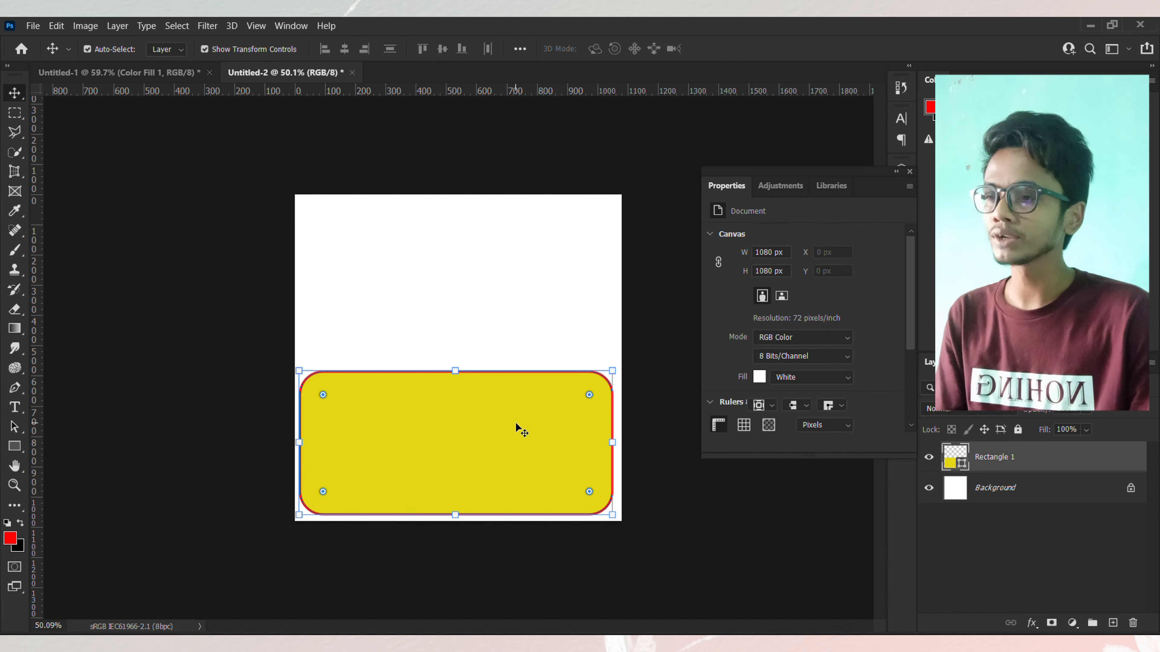
scroll(792, 340, down, 2)
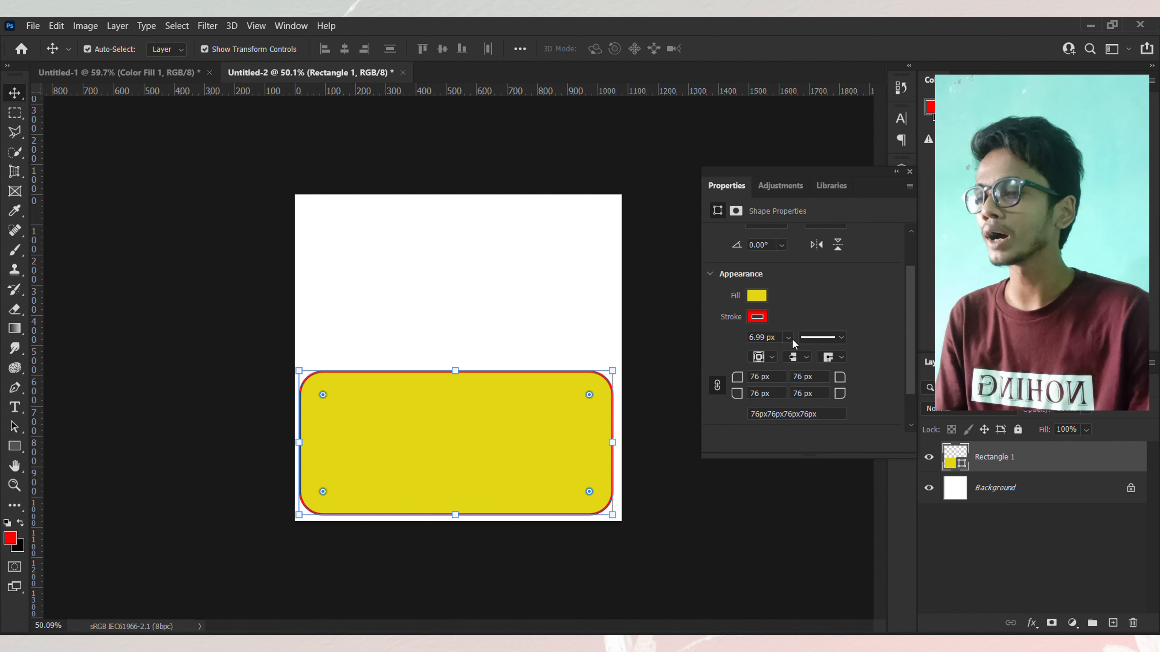
click(717, 386)
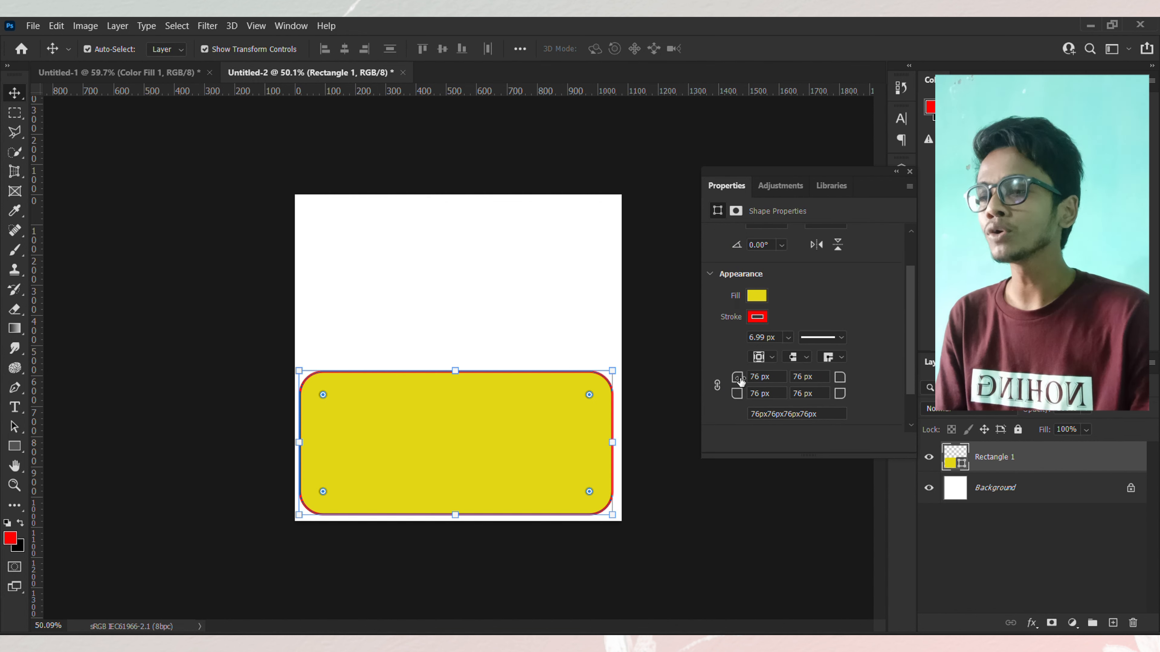
drag(739, 377, 143, 353)
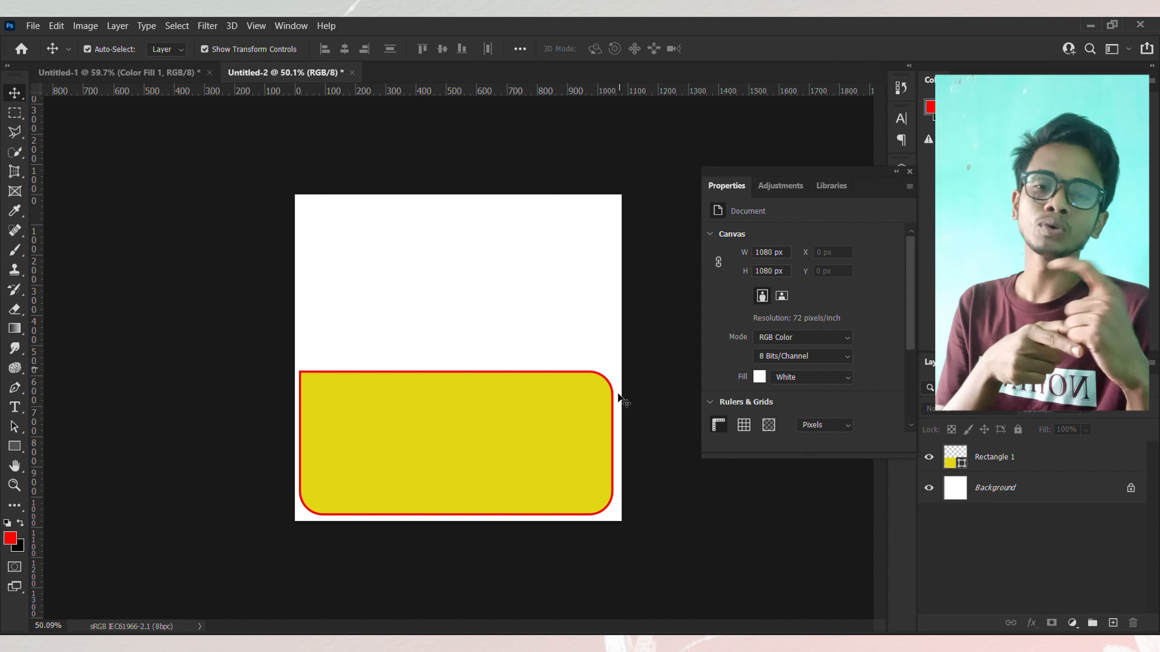
Step: Set the rectangle's bottom-right corner radius to 0 px
click(551, 415)
scroll(807, 314, down, 3)
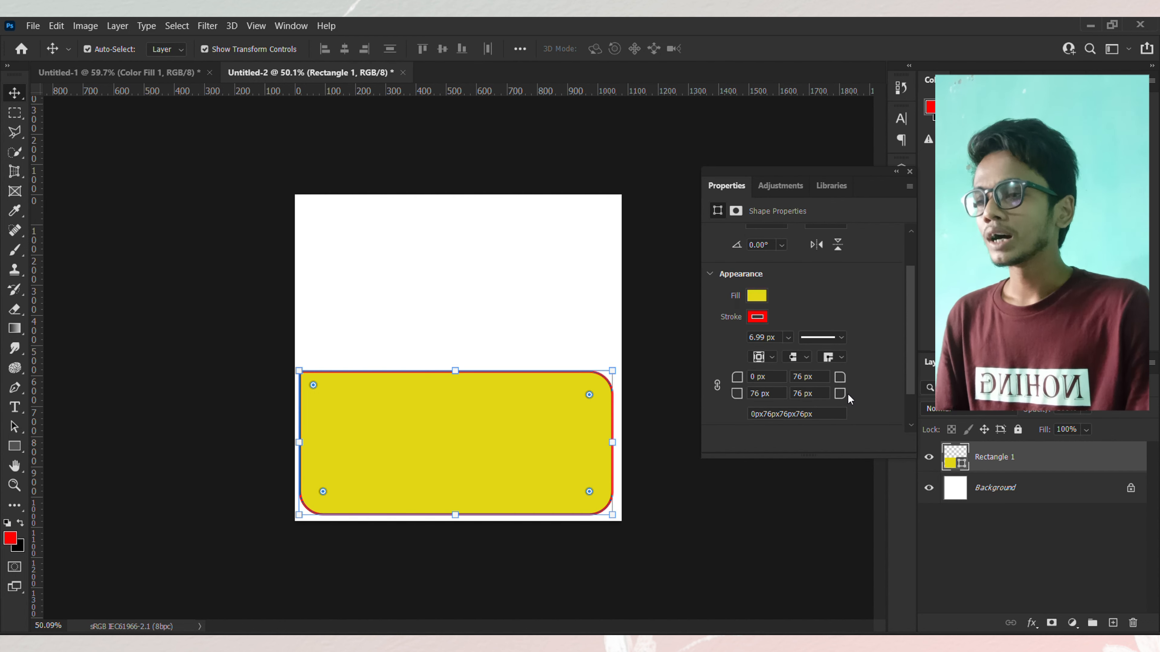
drag(842, 396, 687, 399)
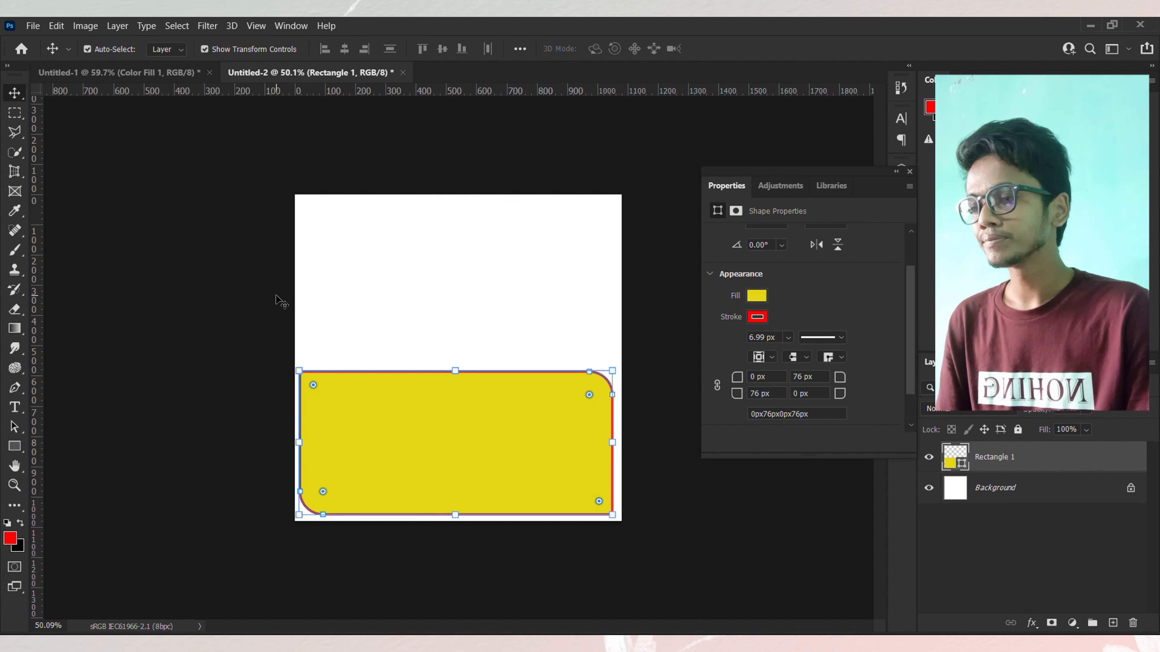
click(240, 273)
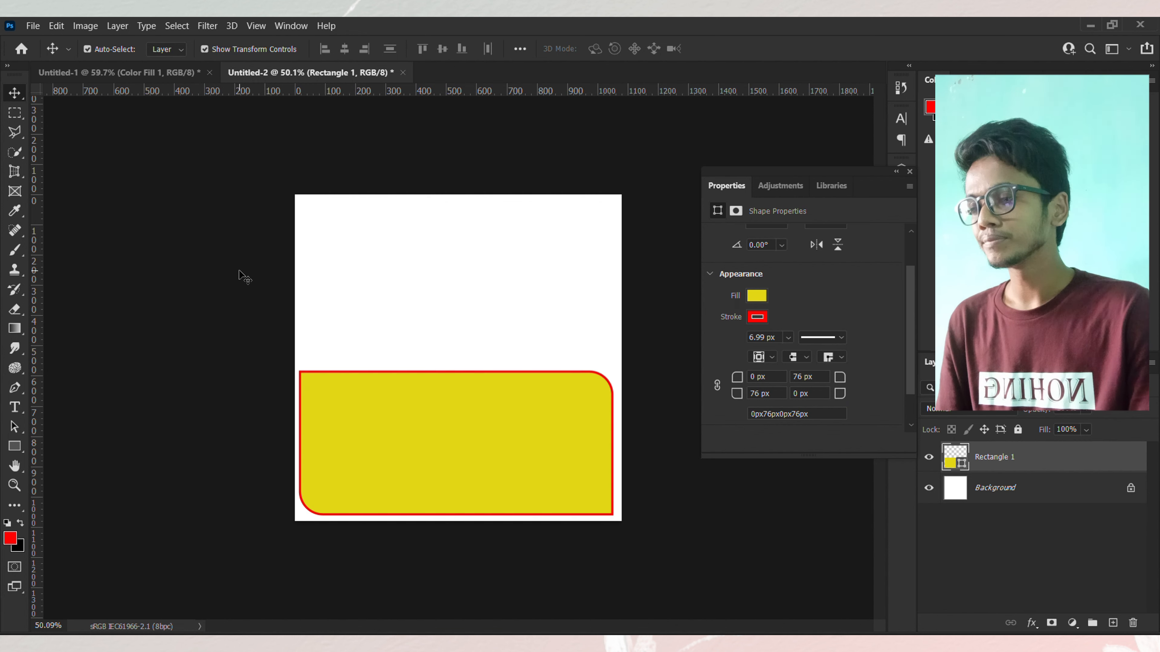
Step: Draw a circle about 445 px across overlapping the rectangle's top edge with the Ellipse tool, then switch to the Move tool
click(501, 430)
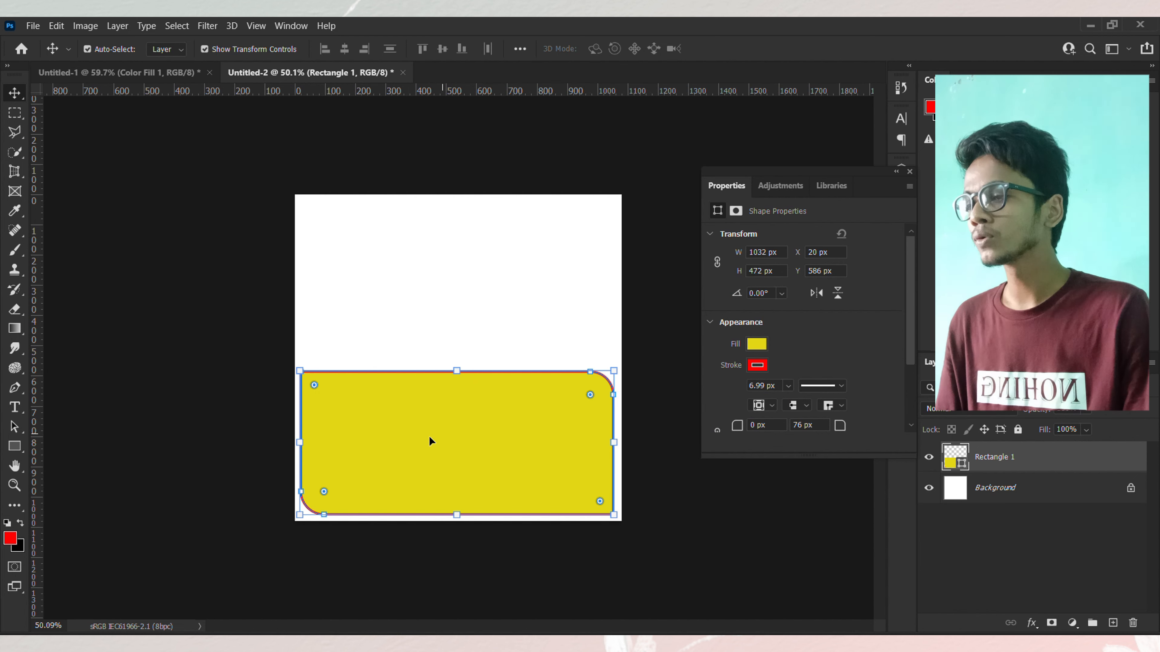
click(14, 445)
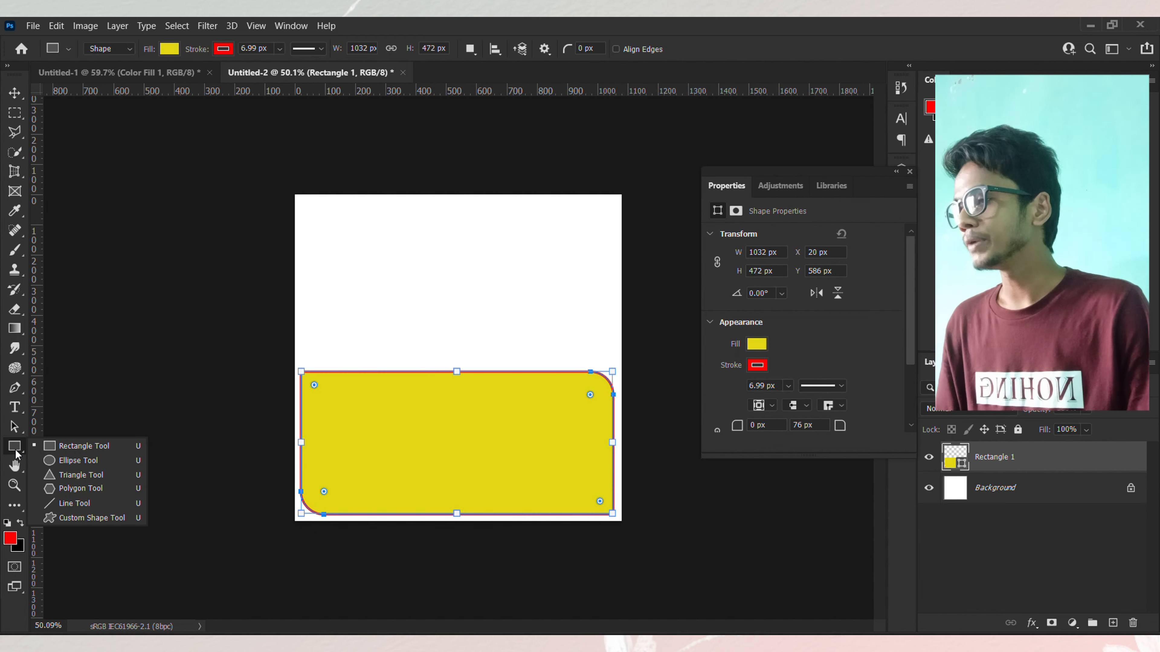
click(77, 462)
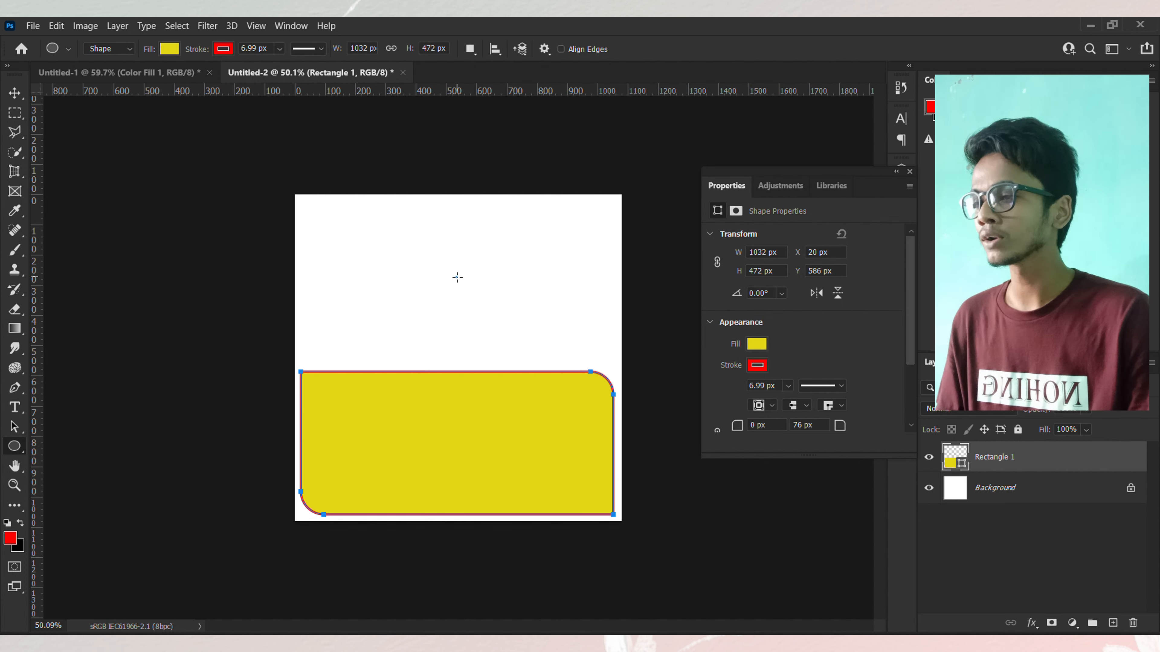
drag(457, 277, 640, 412)
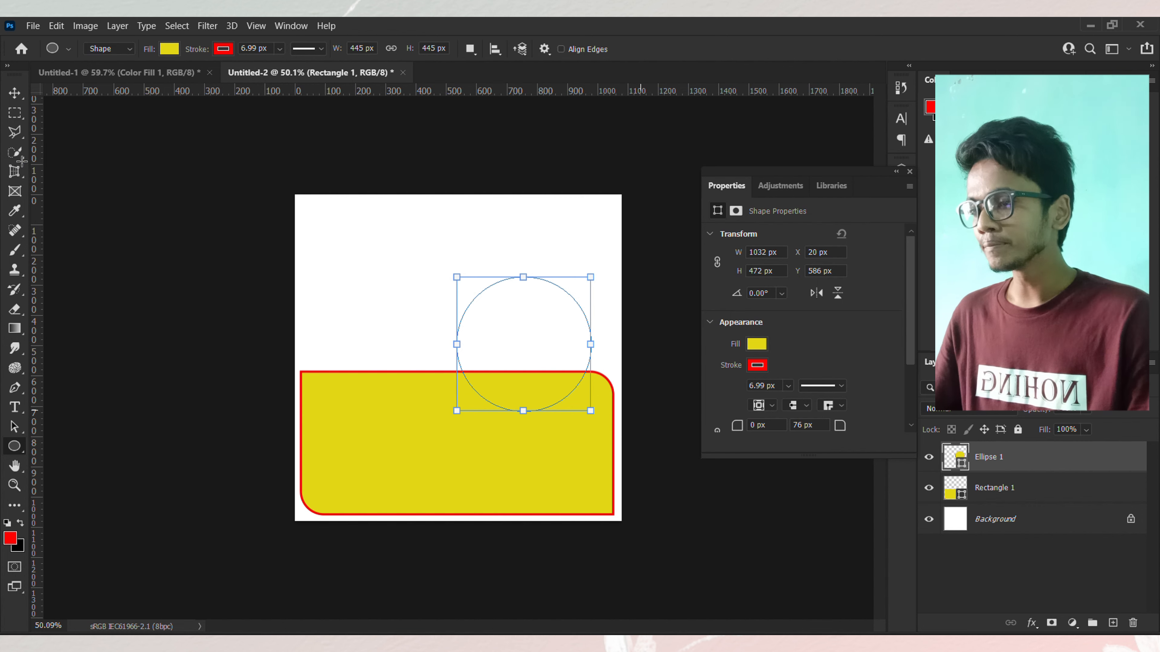
key(v)
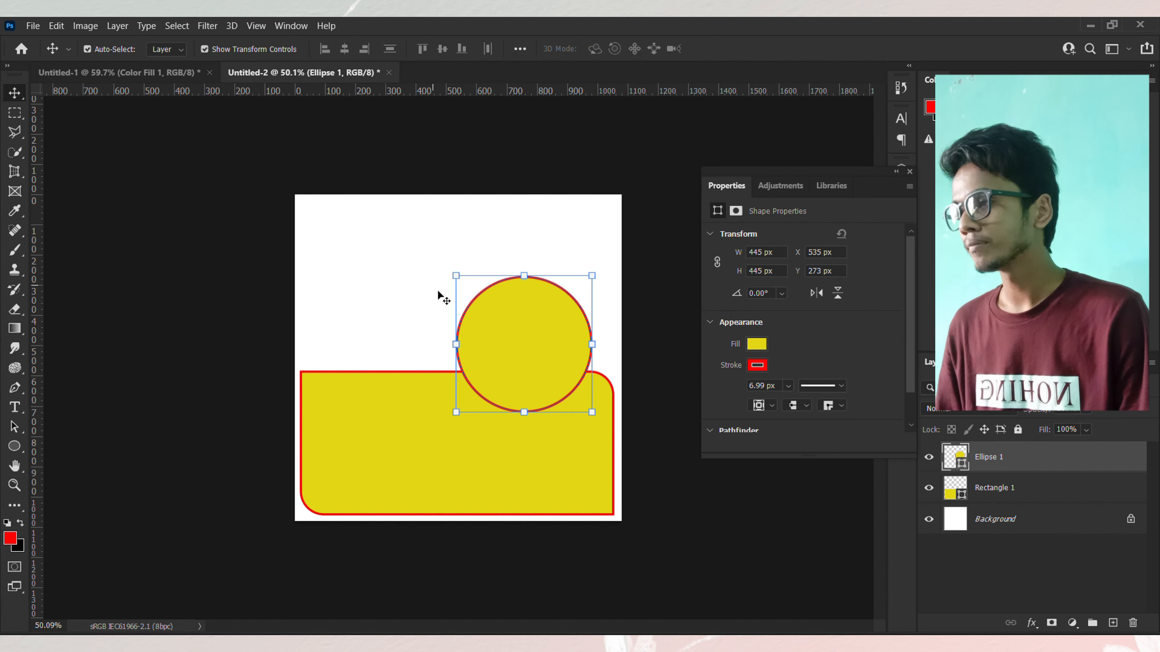
Step: Move the circle above the rectangle and enlarge it to about 524 px across
drag(553, 342, 469, 289)
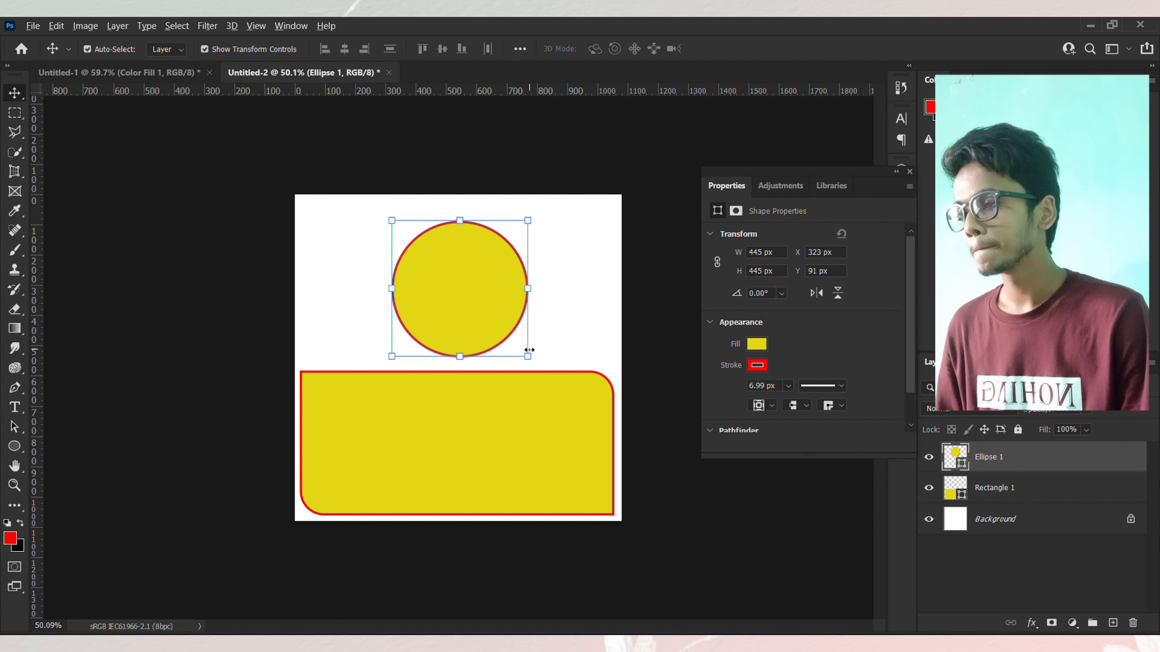
drag(528, 356, 549, 362)
click(748, 48)
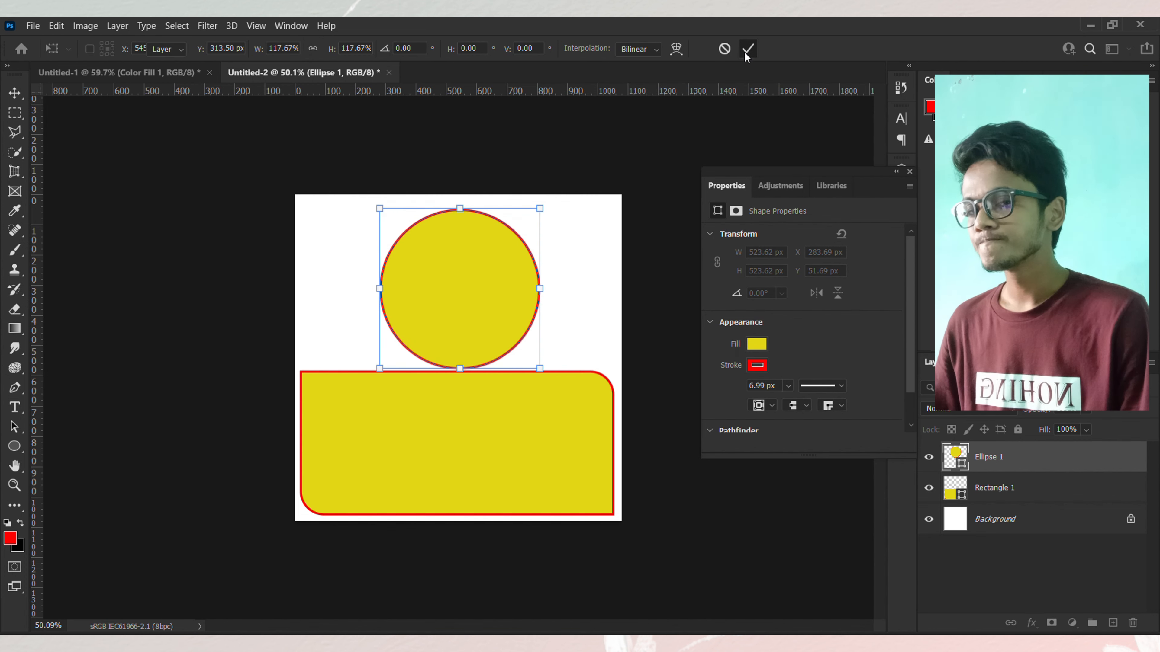
Step: Shorten the rectangle from its top edge to about 375 px tall
click(513, 459)
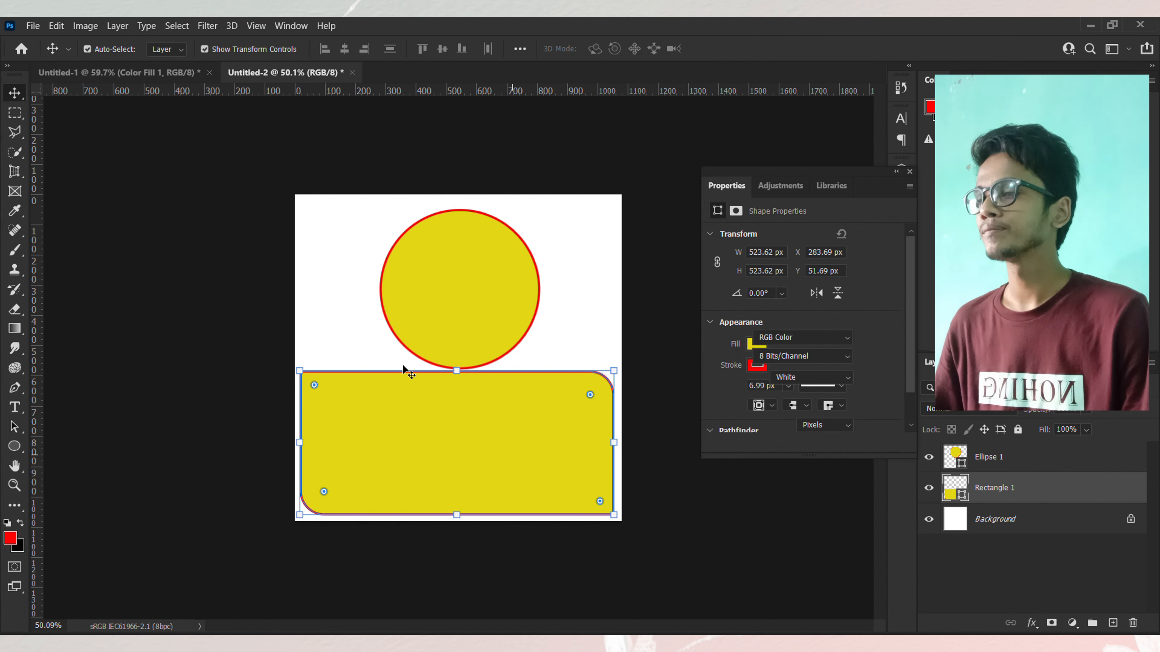
drag(456, 372, 457, 398)
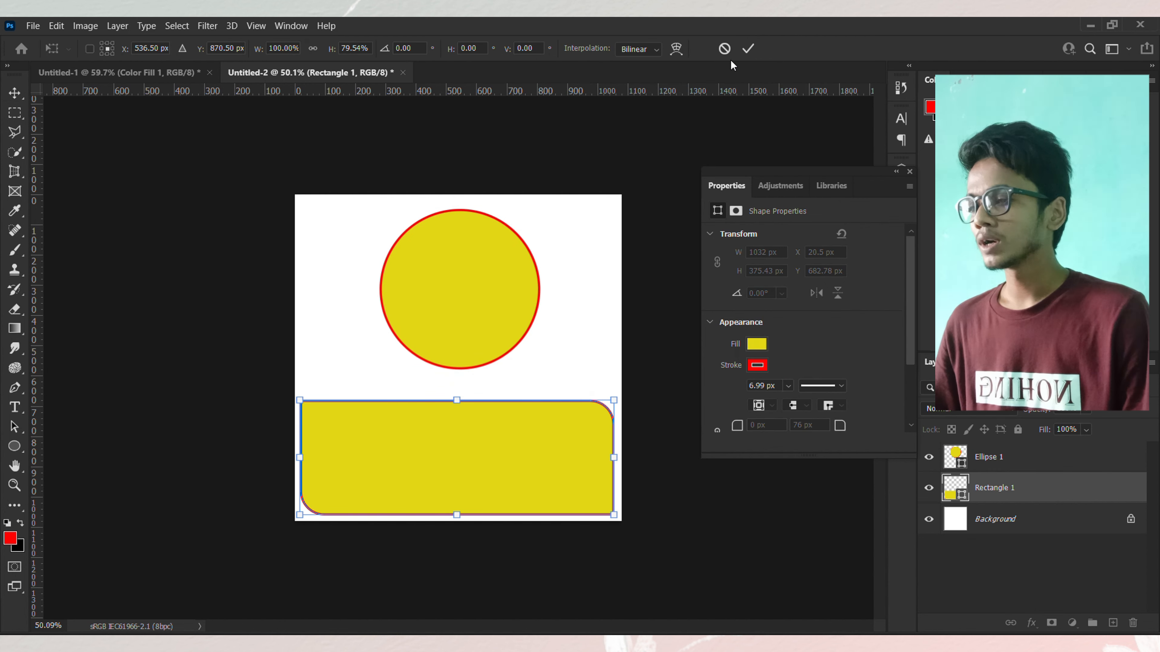
click(747, 49)
Step: Enlarge the circle to about 637 px across and shift it slightly down
click(491, 275)
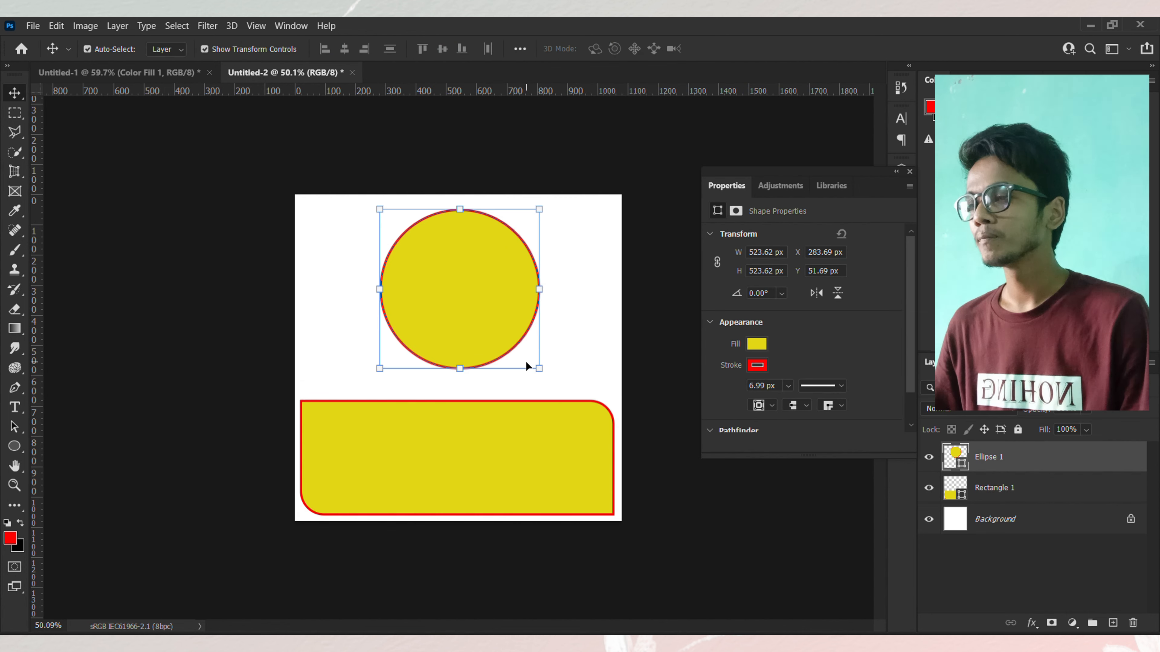
drag(537, 369, 558, 385)
drag(434, 240, 434, 246)
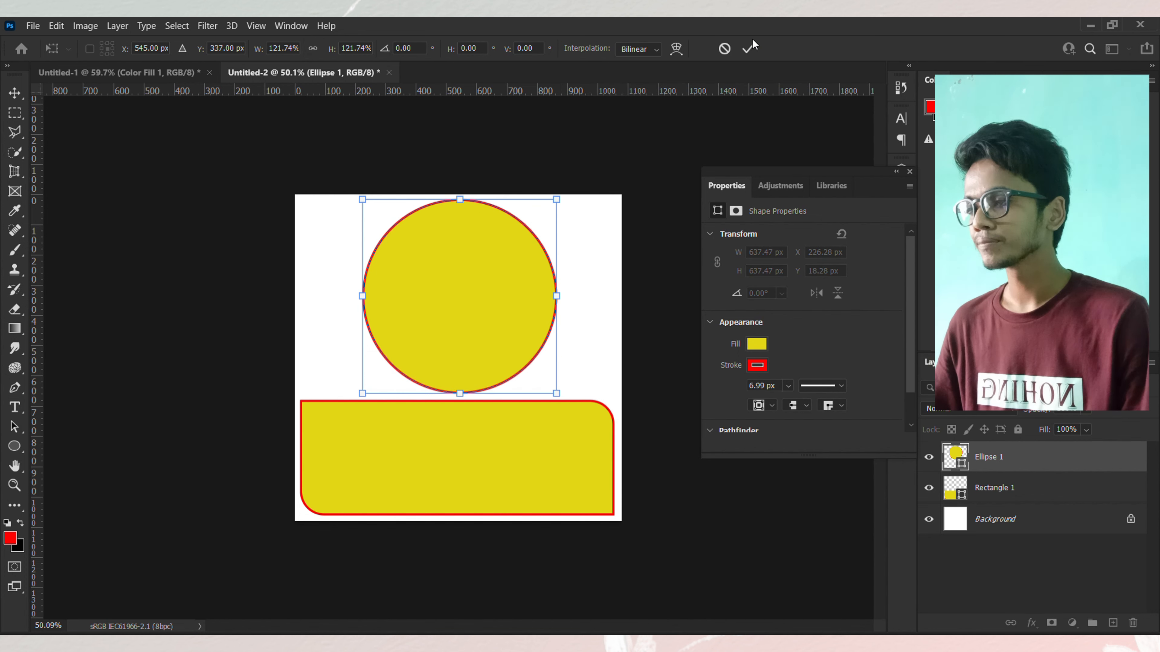
key(Return)
Step: Drag the cut-out burger layer from the first document into the social-media post document
click(323, 159)
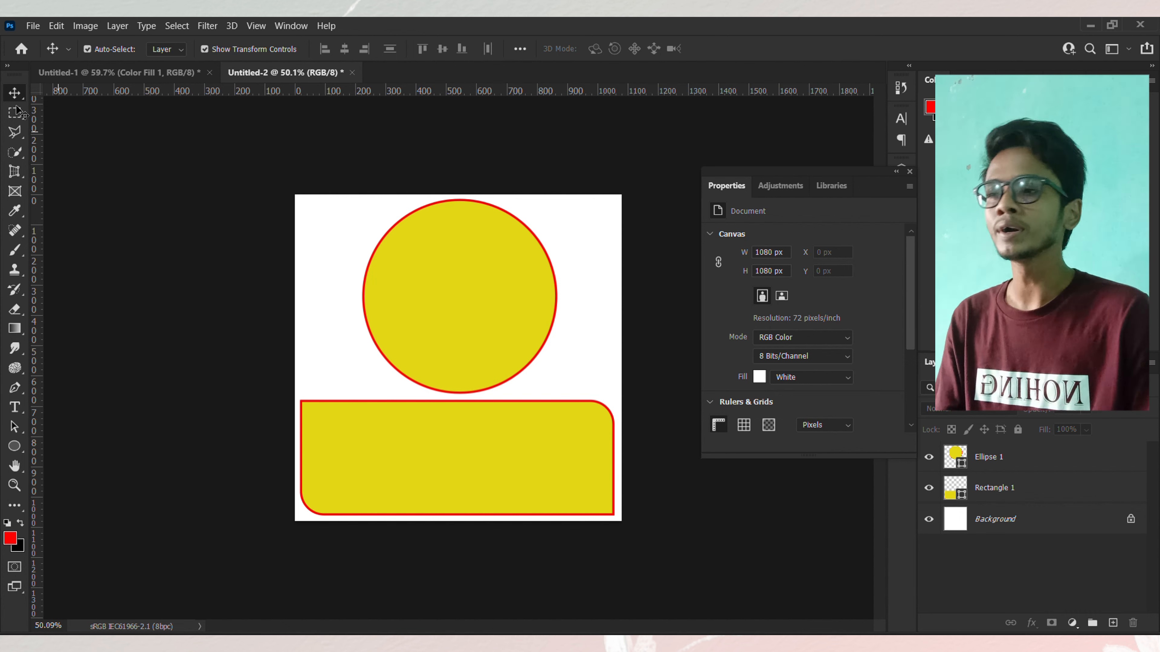
click(98, 78)
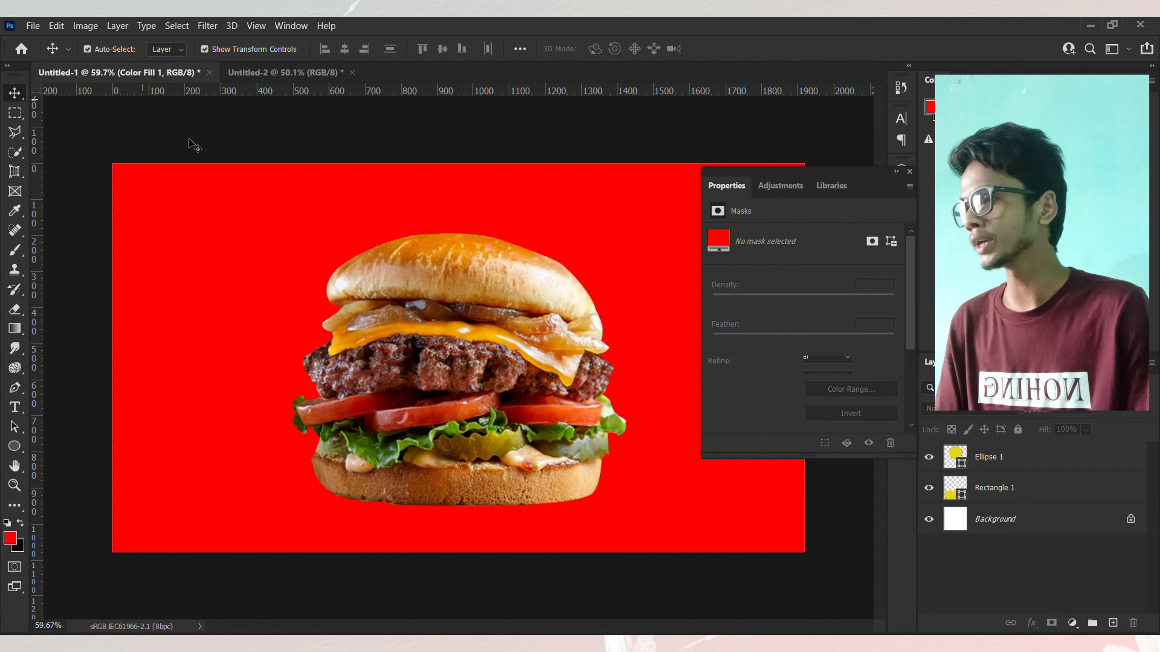
drag(452, 333, 301, 108)
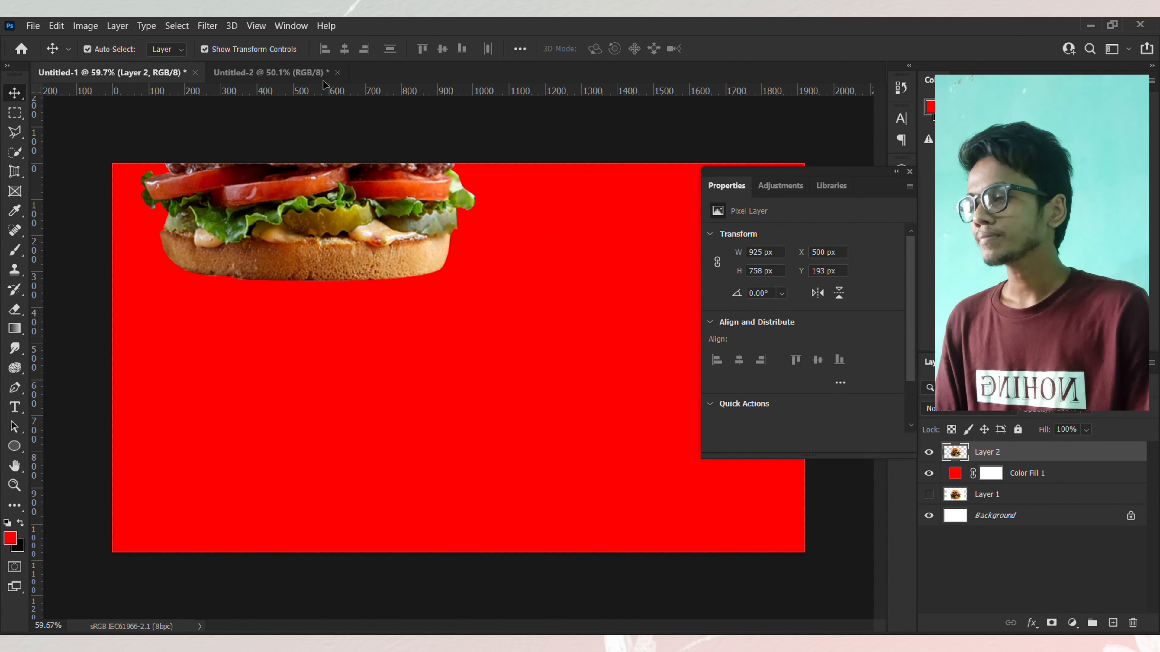
click(297, 73)
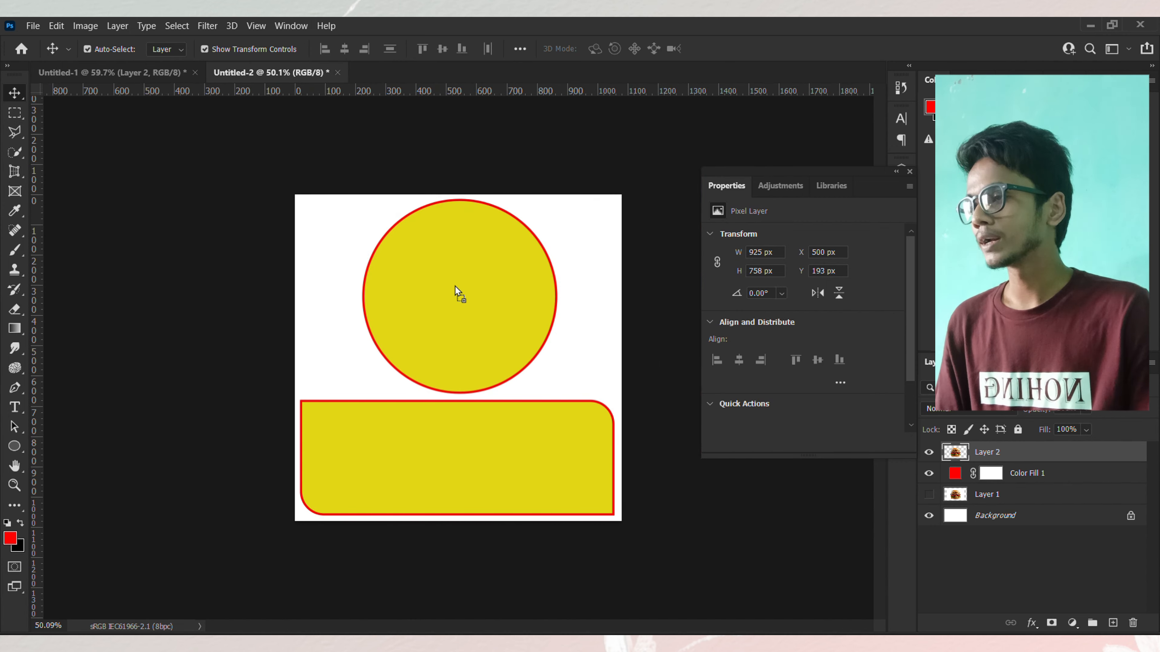
drag(440, 298, 440, 297)
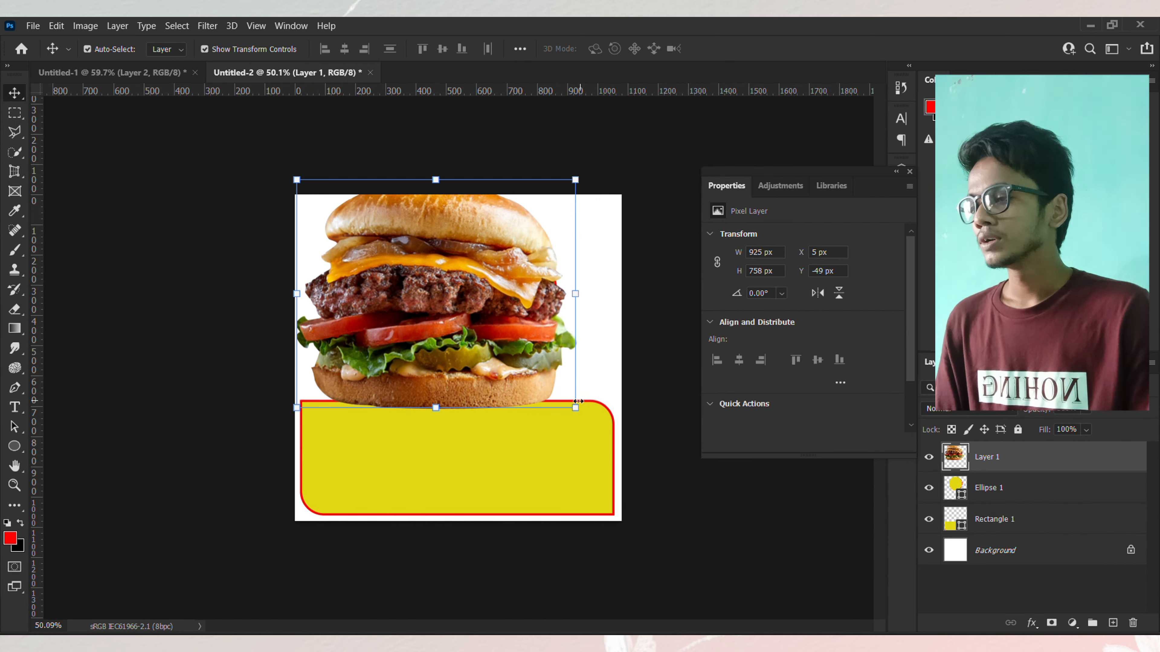
Step: Scale the burger down to about 61.5% and center it inside the circle
drag(574, 406, 529, 366)
drag(489, 303, 513, 297)
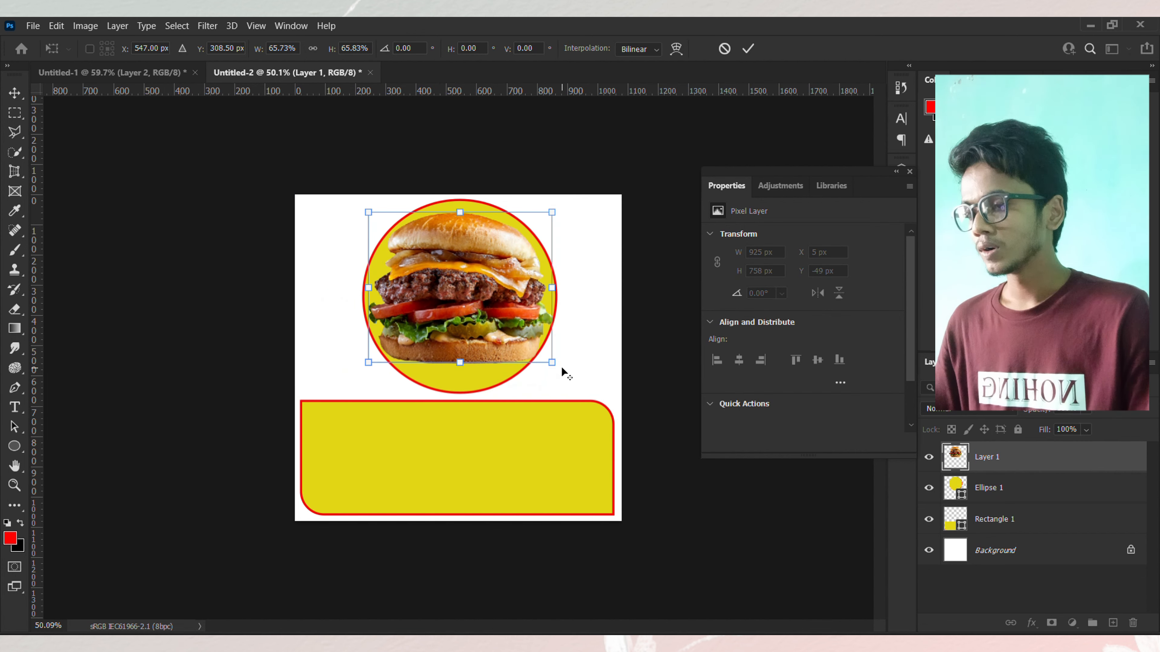
drag(551, 362, 545, 361)
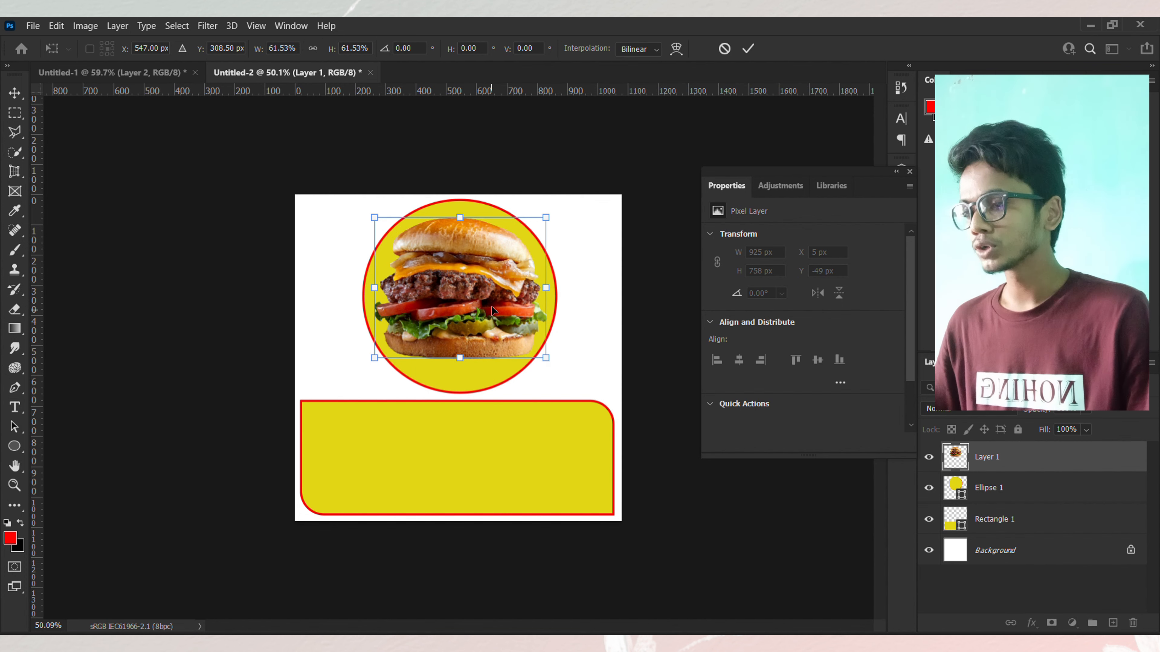
drag(491, 306, 490, 311)
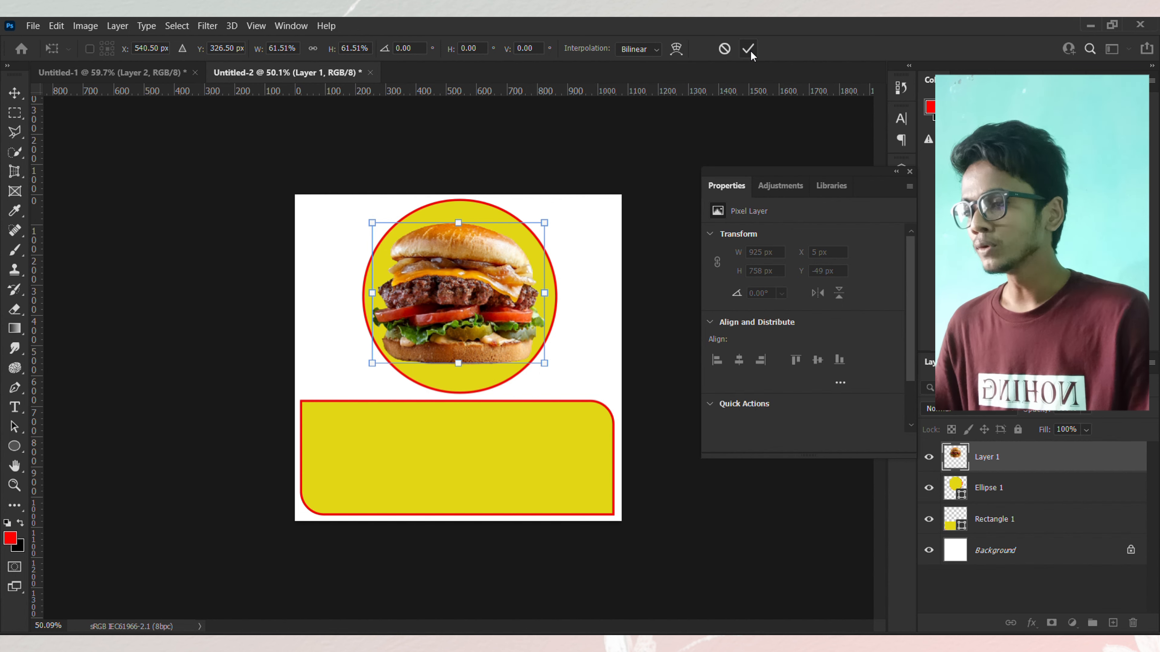
click(530, 177)
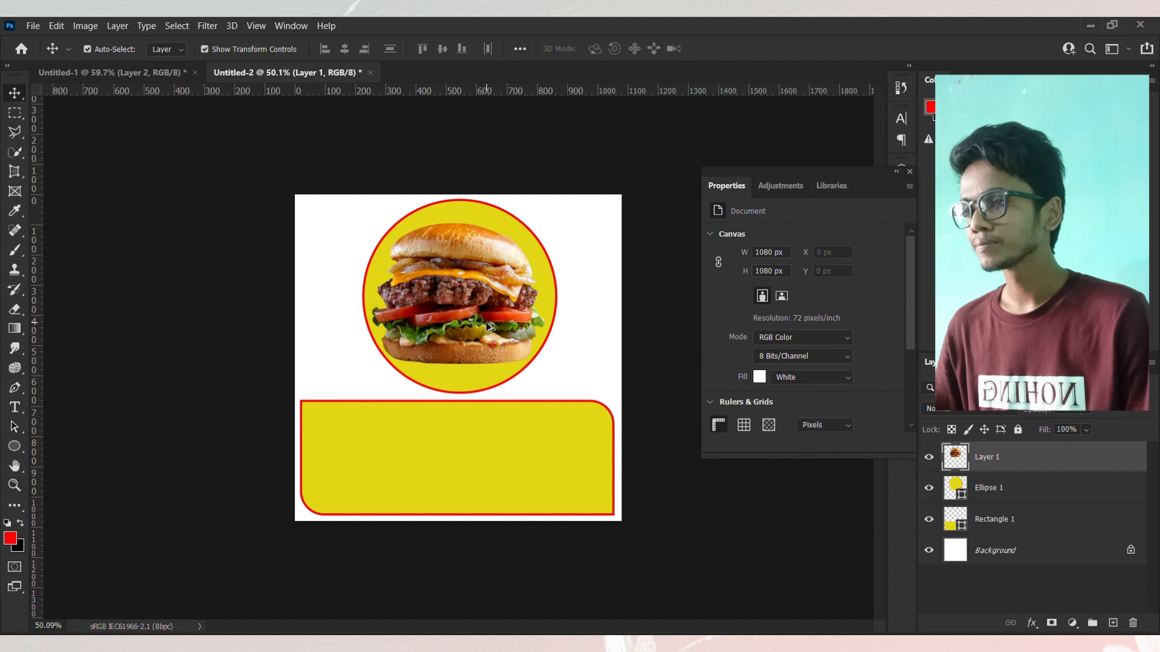
Step: Nudge the burger slightly right and enlarge it to about 585 px wide
scroll(486, 322, up, 5)
scroll(486, 322, up, 2)
scroll(486, 322, down, 2)
click(475, 315)
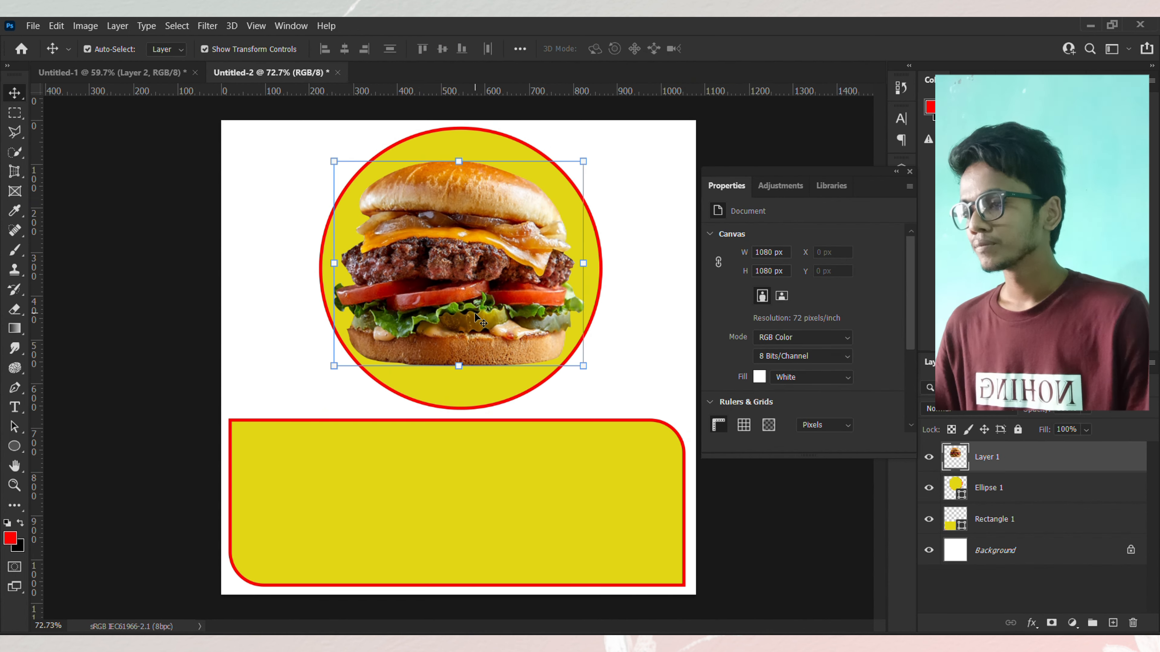
key(Right)
key(Right)
key(Right)
key(Right)
key(Right)
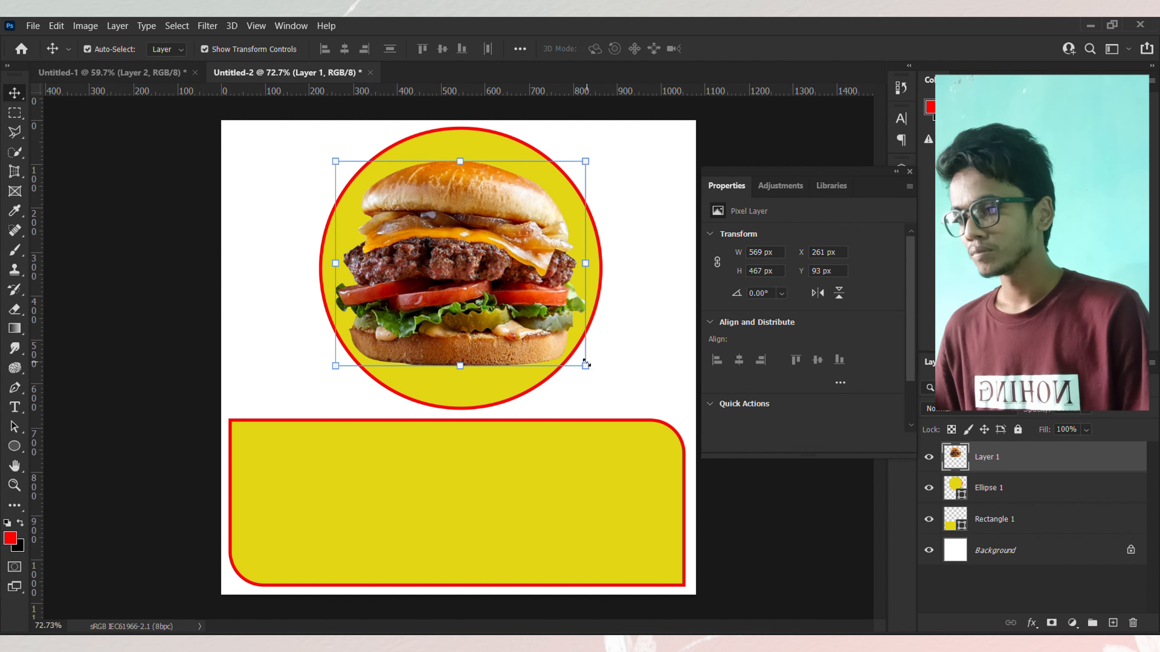
key(ctrl+t)
drag(592, 373, 589, 368)
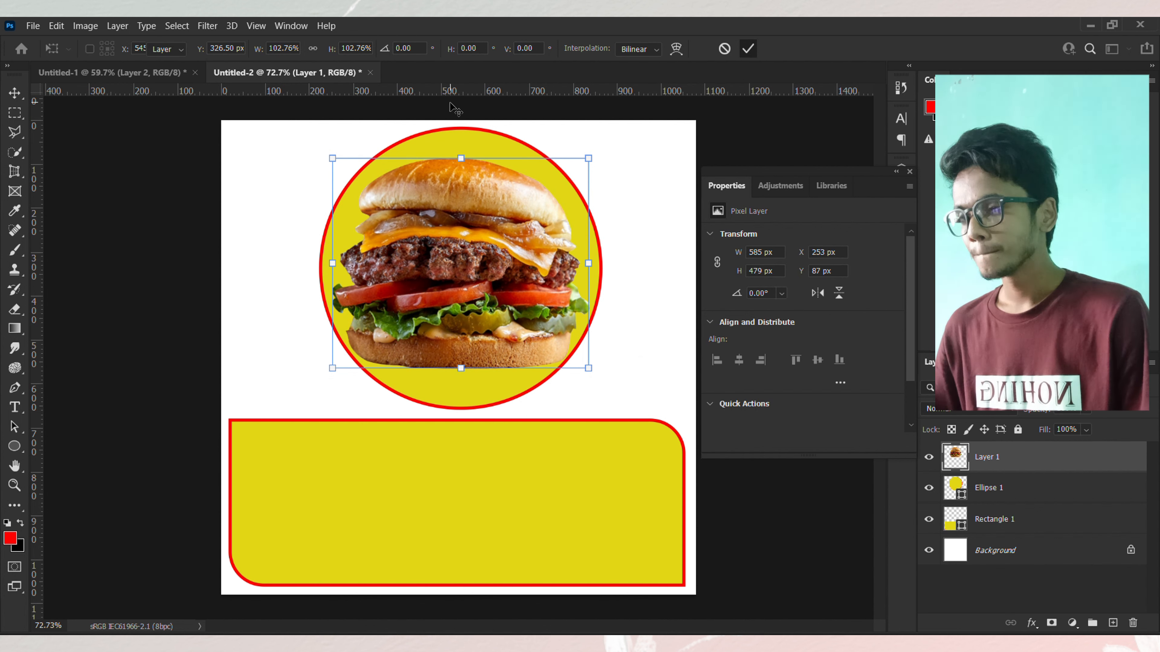
click(468, 414)
Step: Stretch the circle's bottom edge slightly downward to about 644 px tall
click(466, 394)
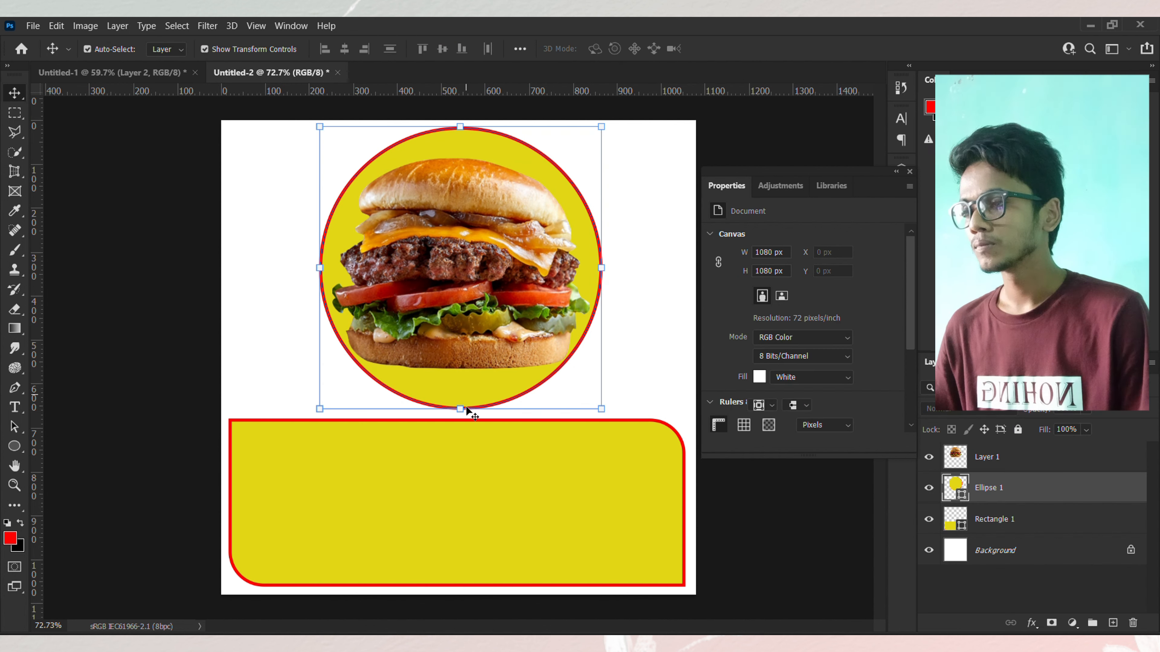
drag(467, 408, 465, 412)
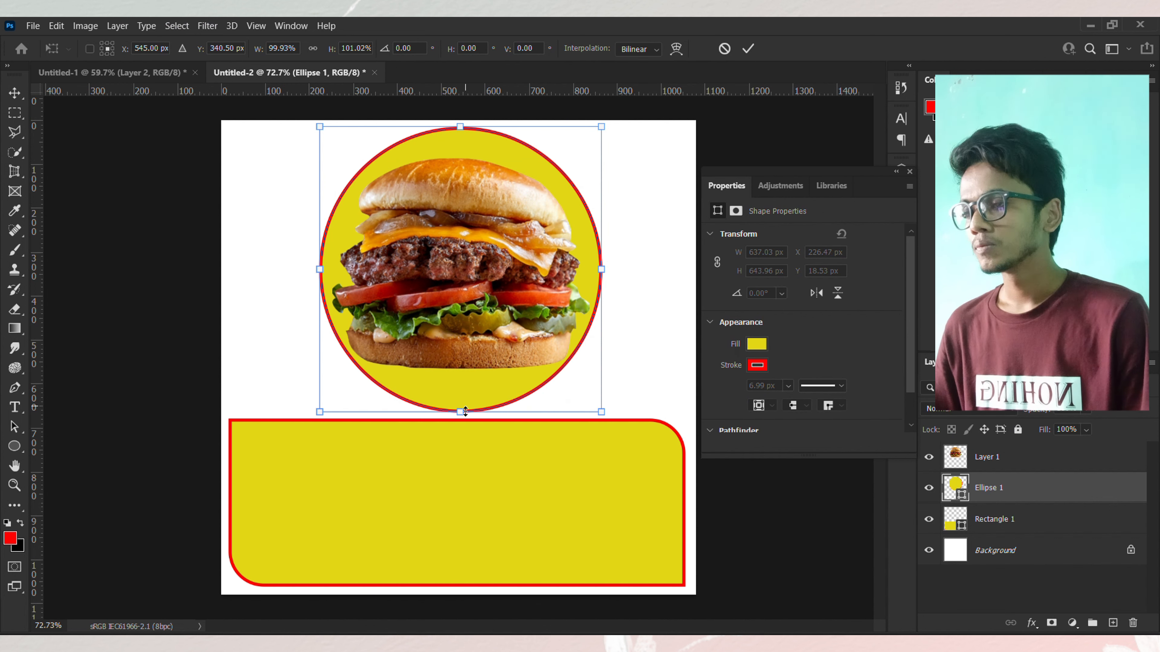
click(748, 48)
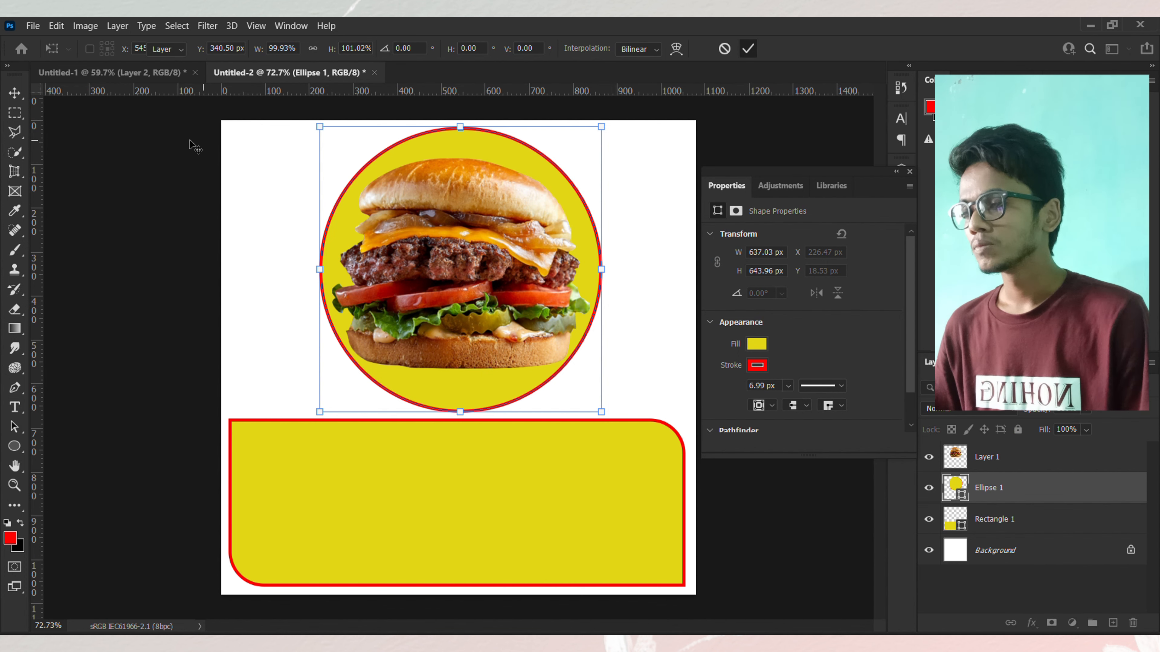
click(234, 215)
Step: Change the circle's fill color to red
scroll(311, 267, down, 2)
scroll(313, 270, up, 1)
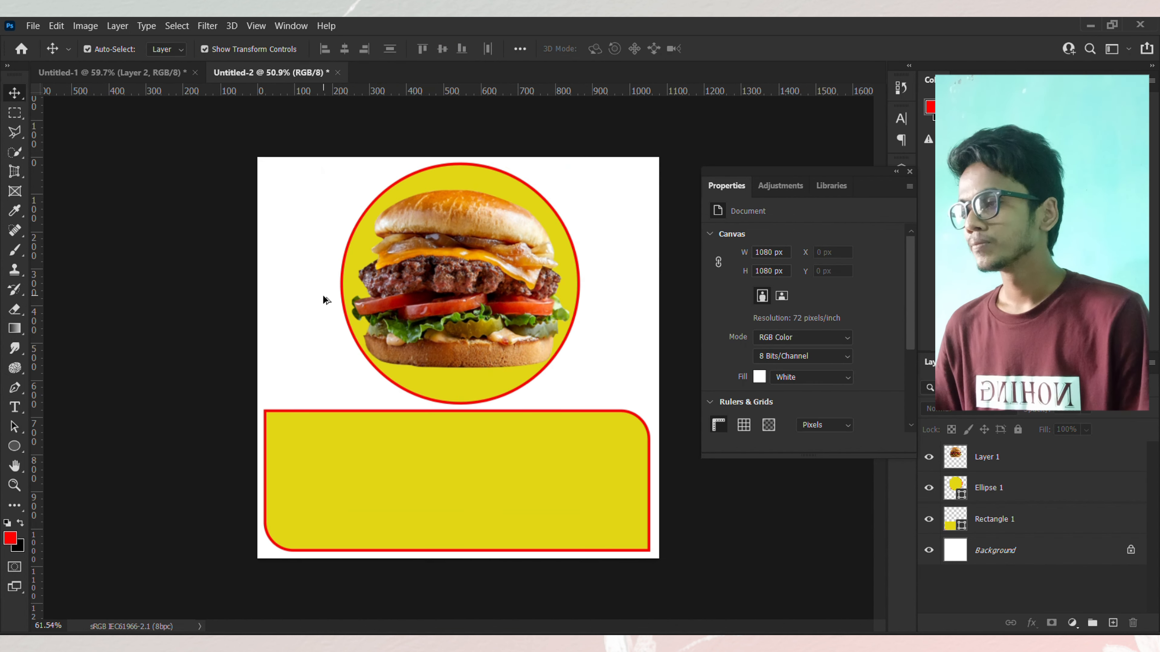
click(511, 525)
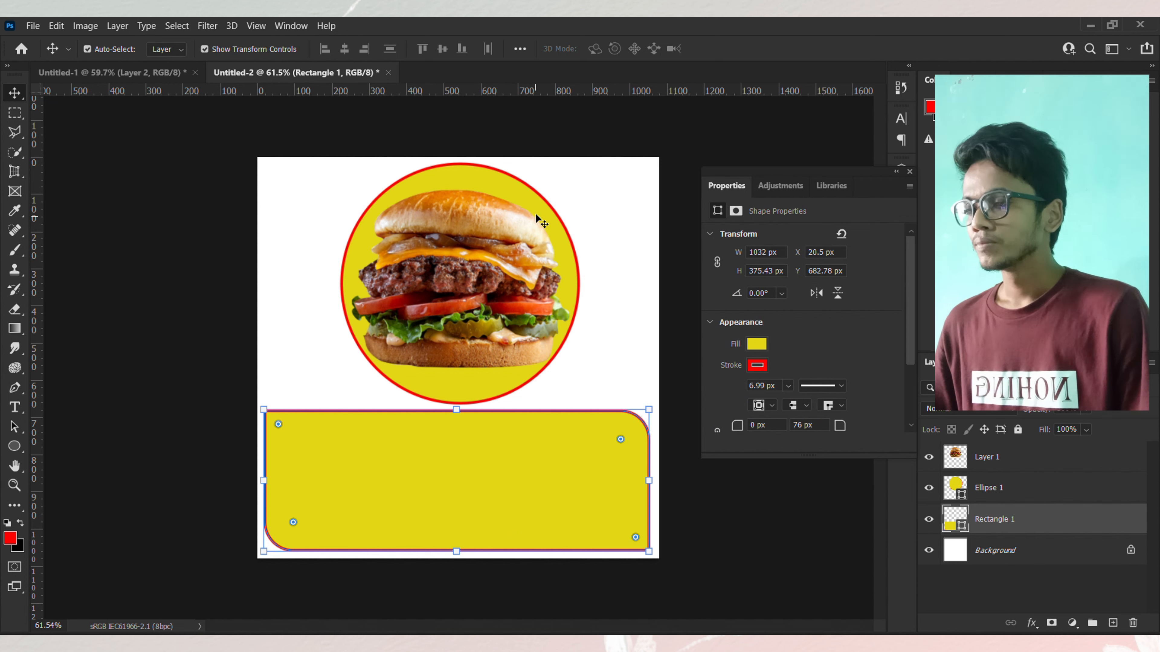
click(537, 197)
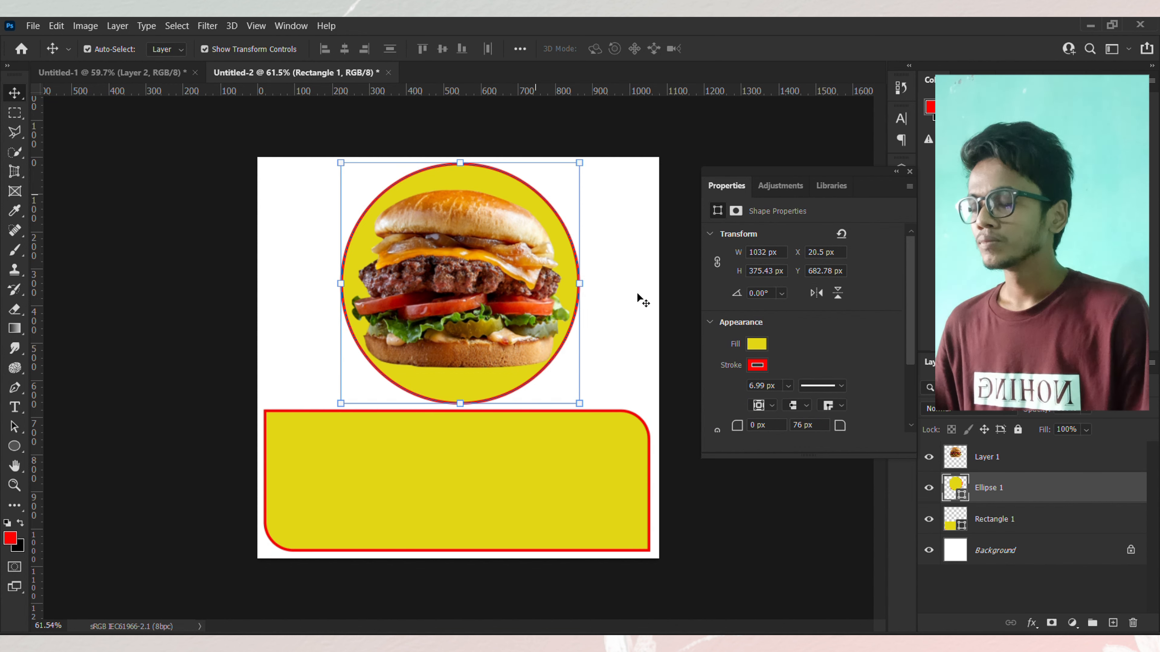
click(757, 344)
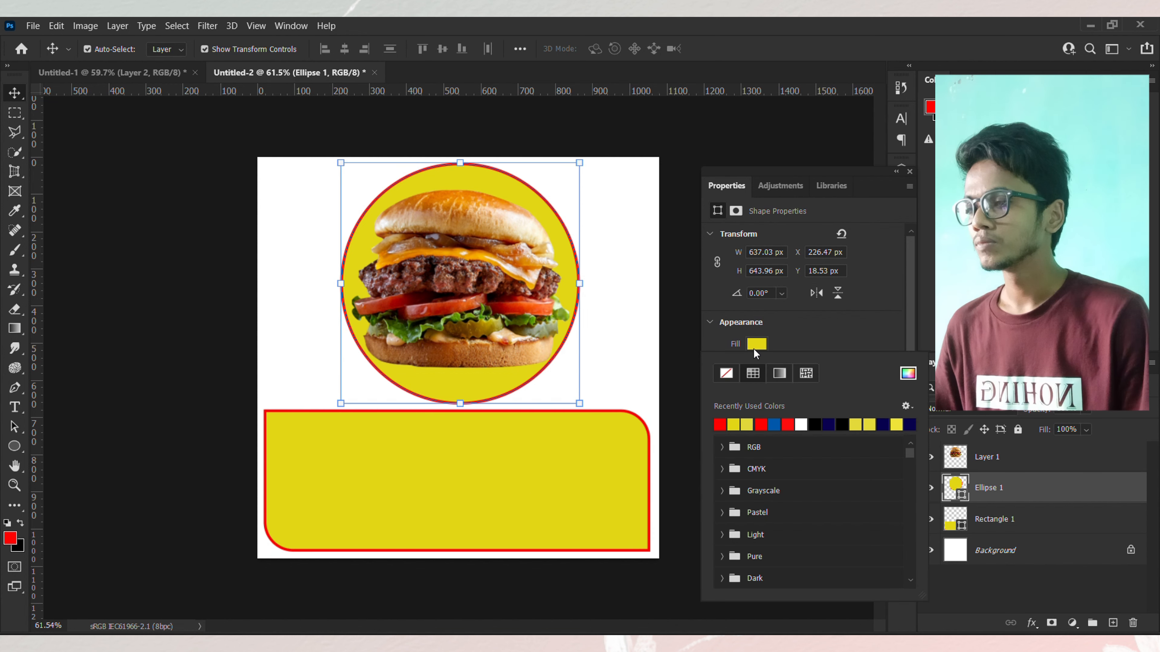
click(721, 422)
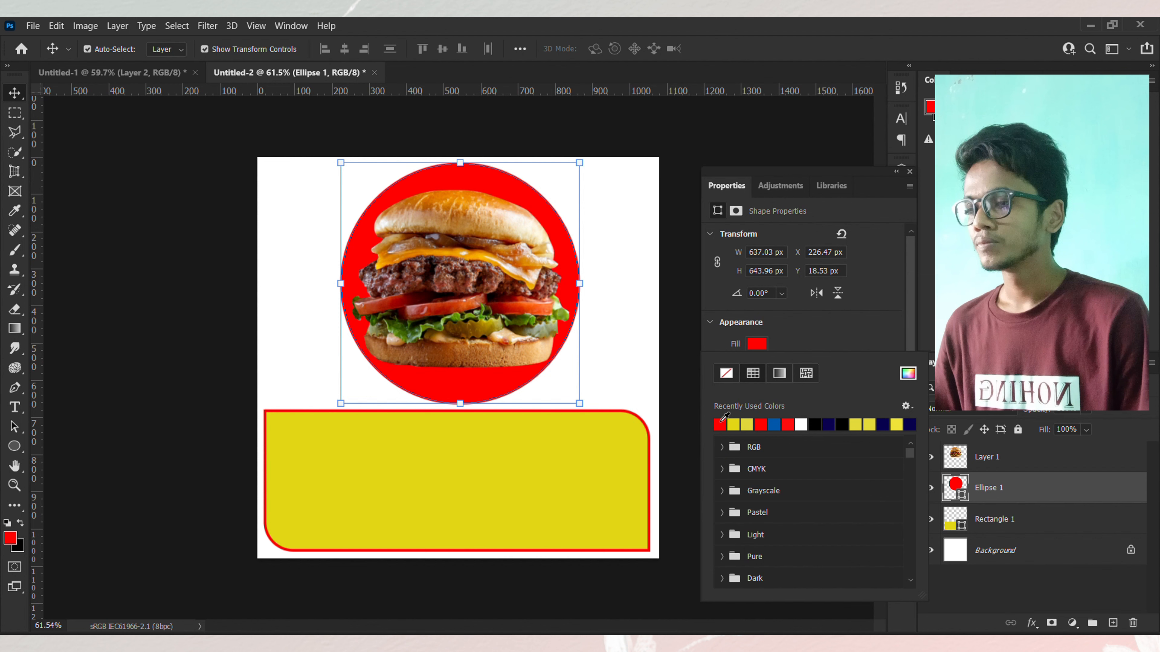
Step: Change the circle's stroke color to yellow
click(146, 173)
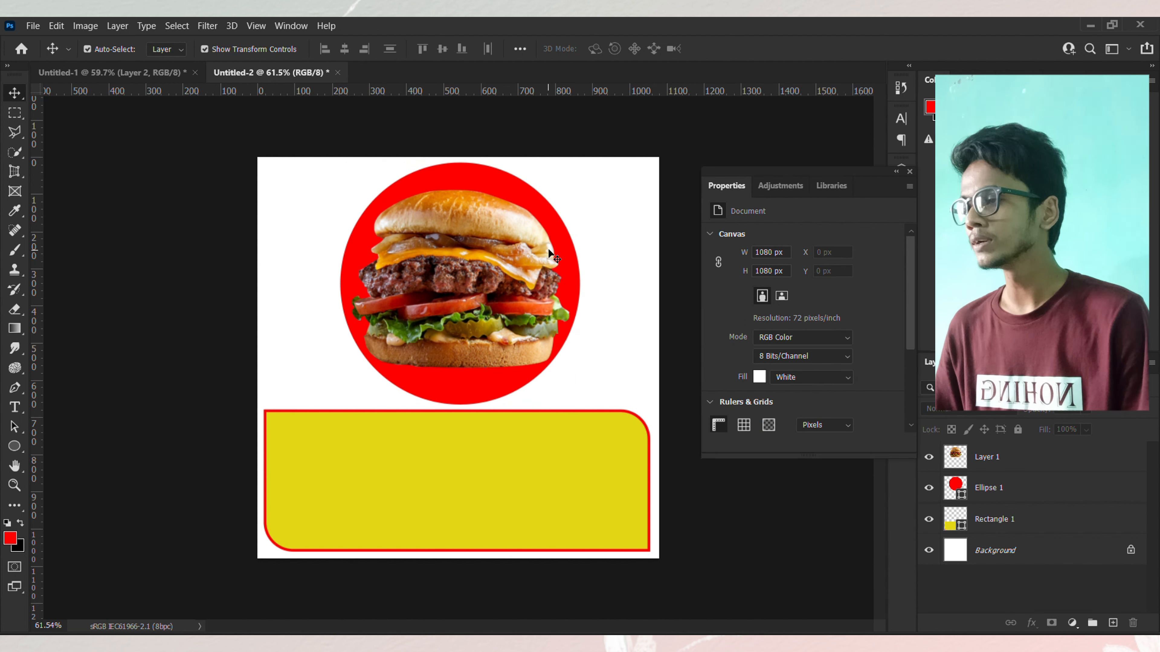
click(547, 212)
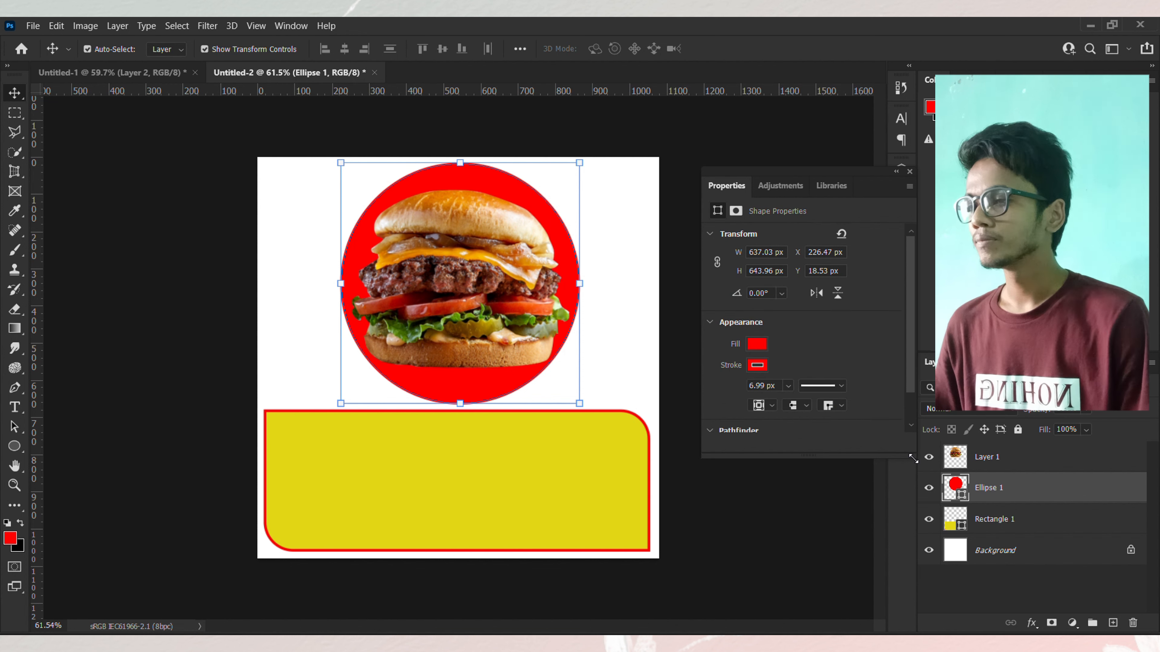
click(758, 365)
click(735, 444)
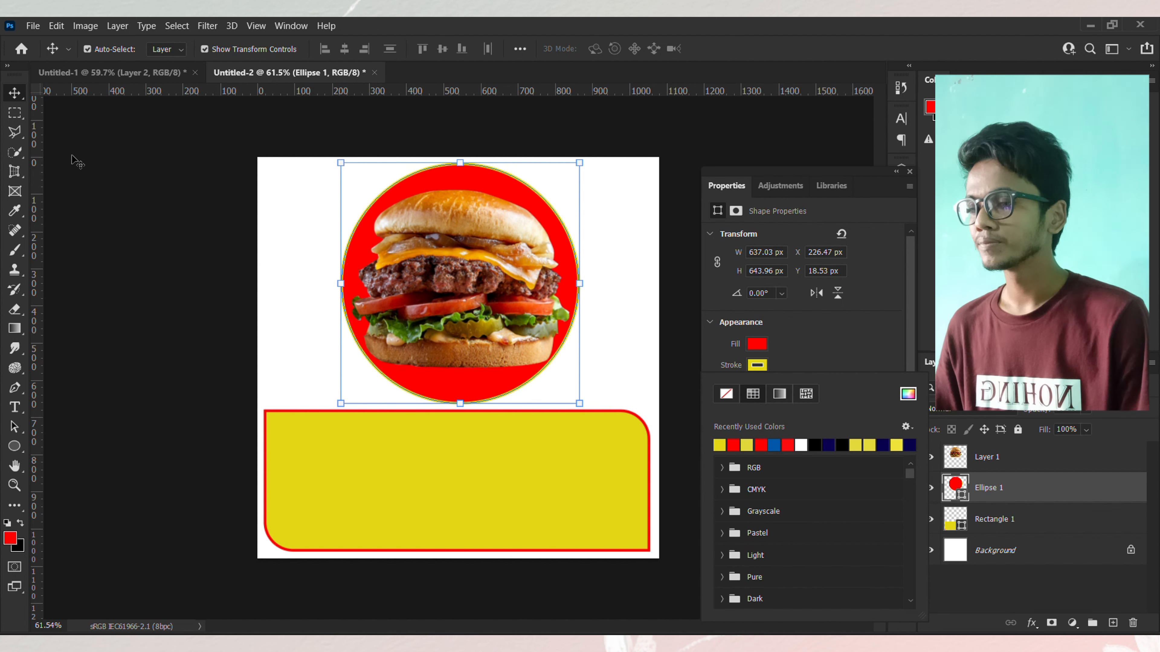
click(96, 166)
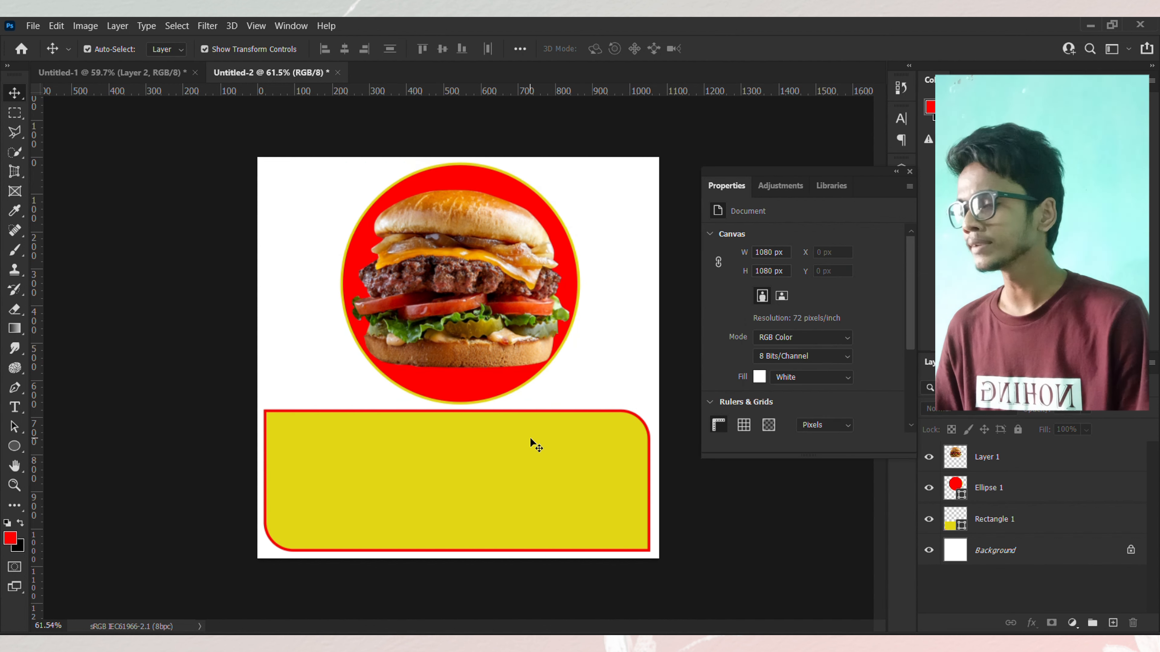
Step: Change the rectangle's fill color to red
click(467, 481)
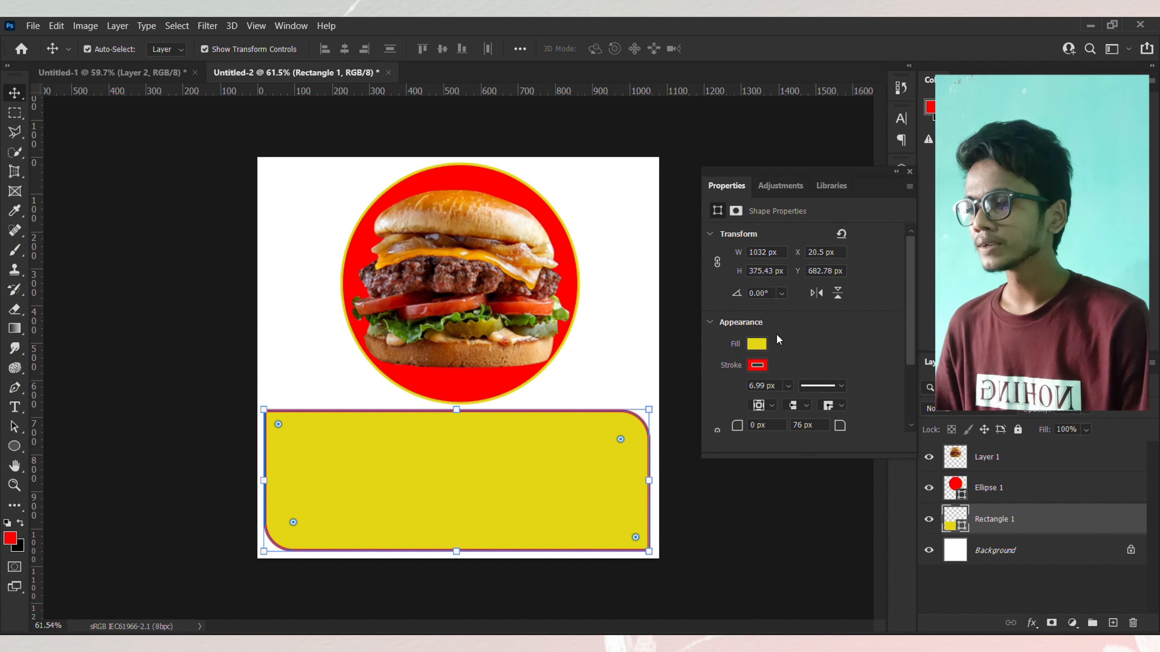
click(761, 346)
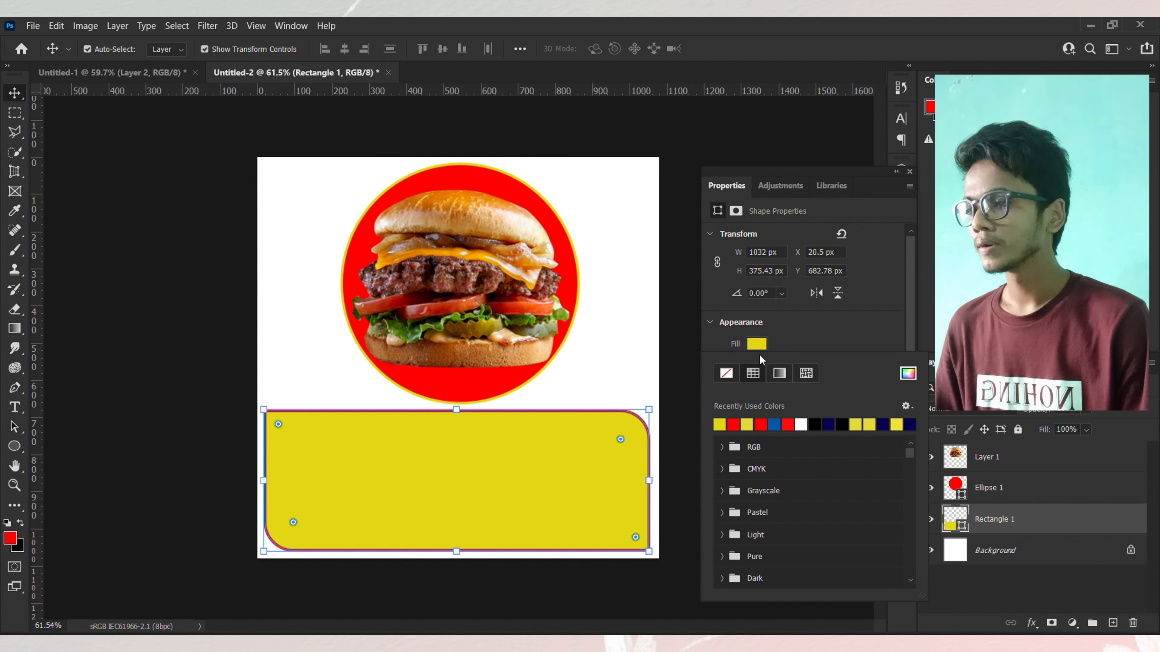
click(734, 422)
click(130, 224)
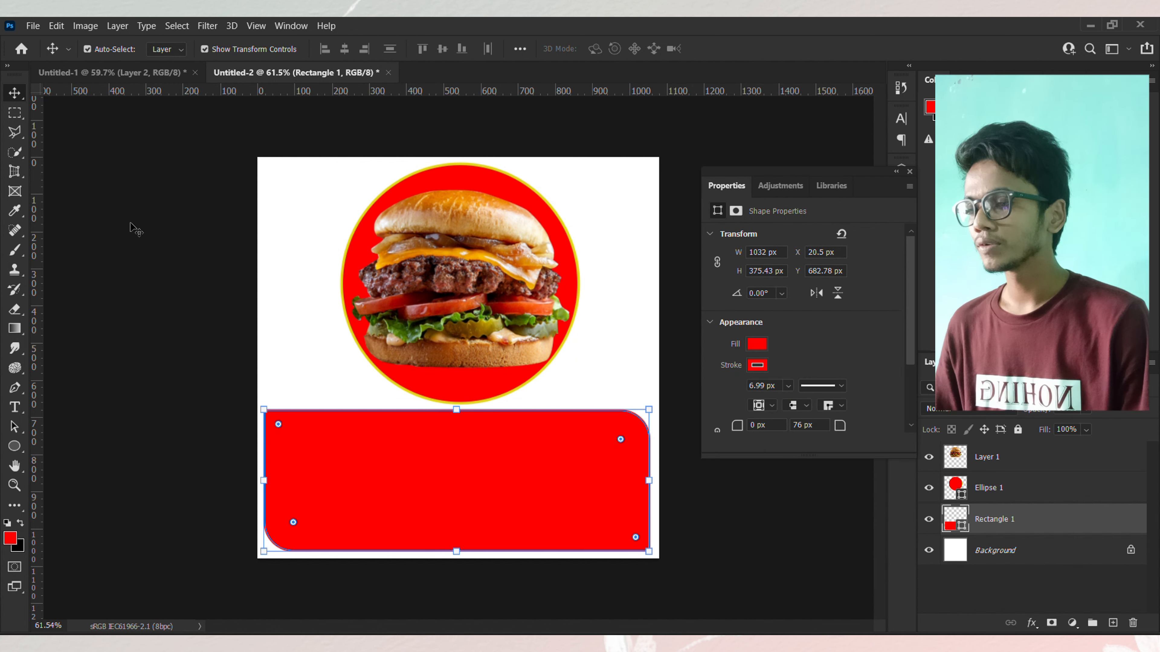
click(130, 224)
Step: Try a black fill on the rectangle, then switch its fill back to red
click(495, 459)
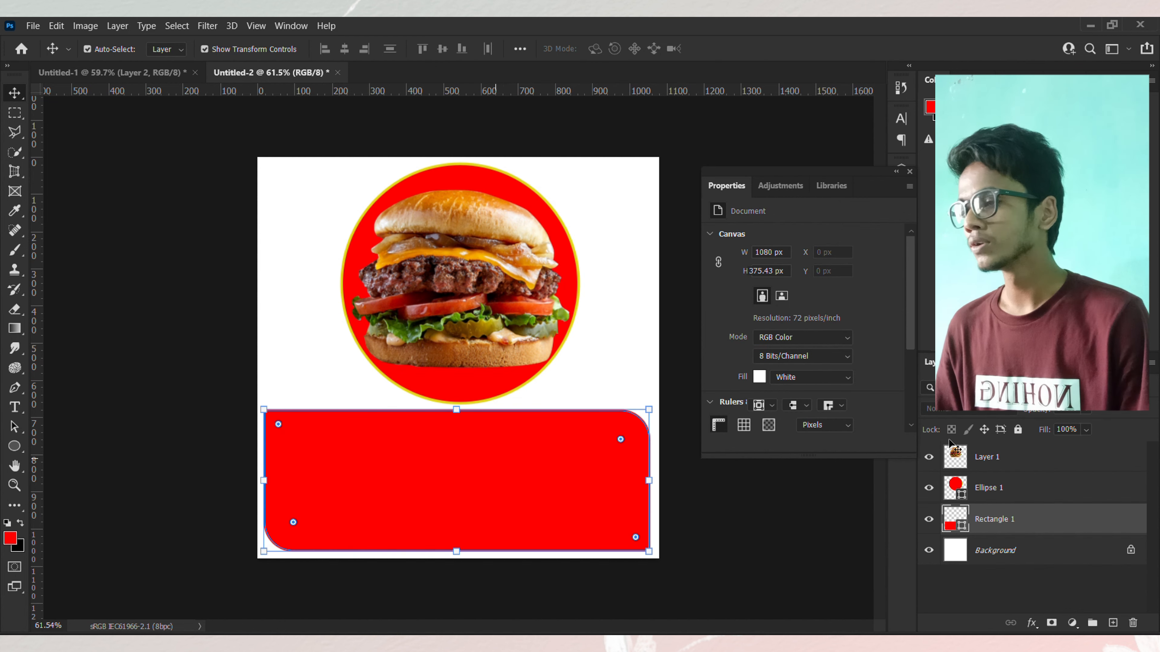
click(755, 344)
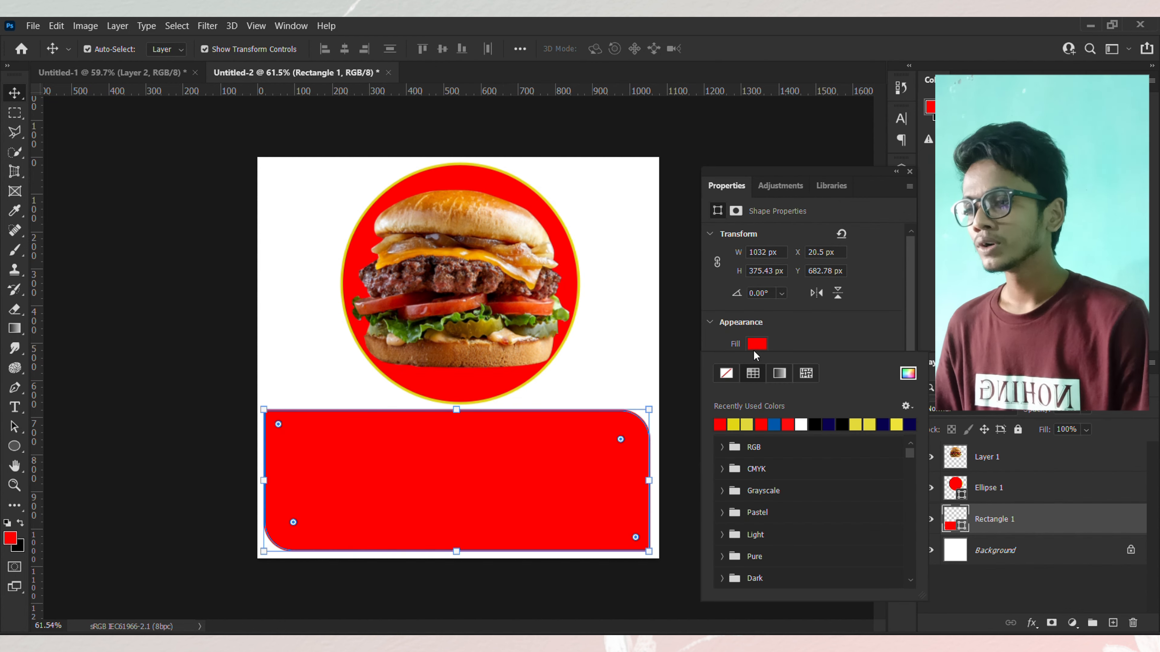
click(818, 424)
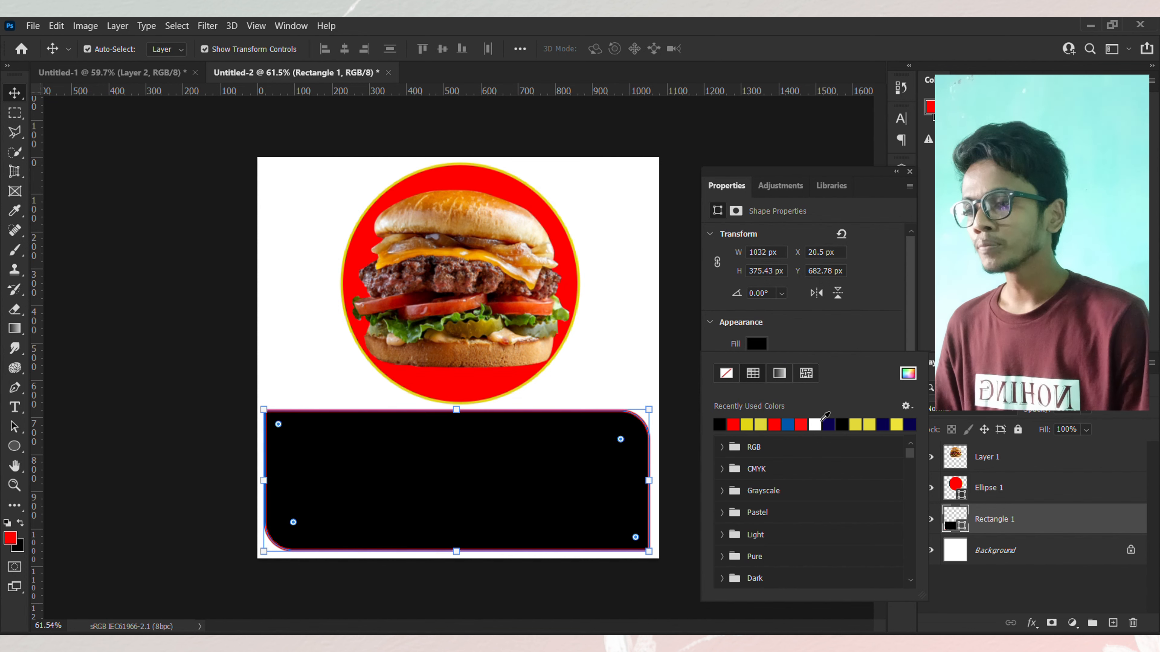
click(760, 355)
click(758, 348)
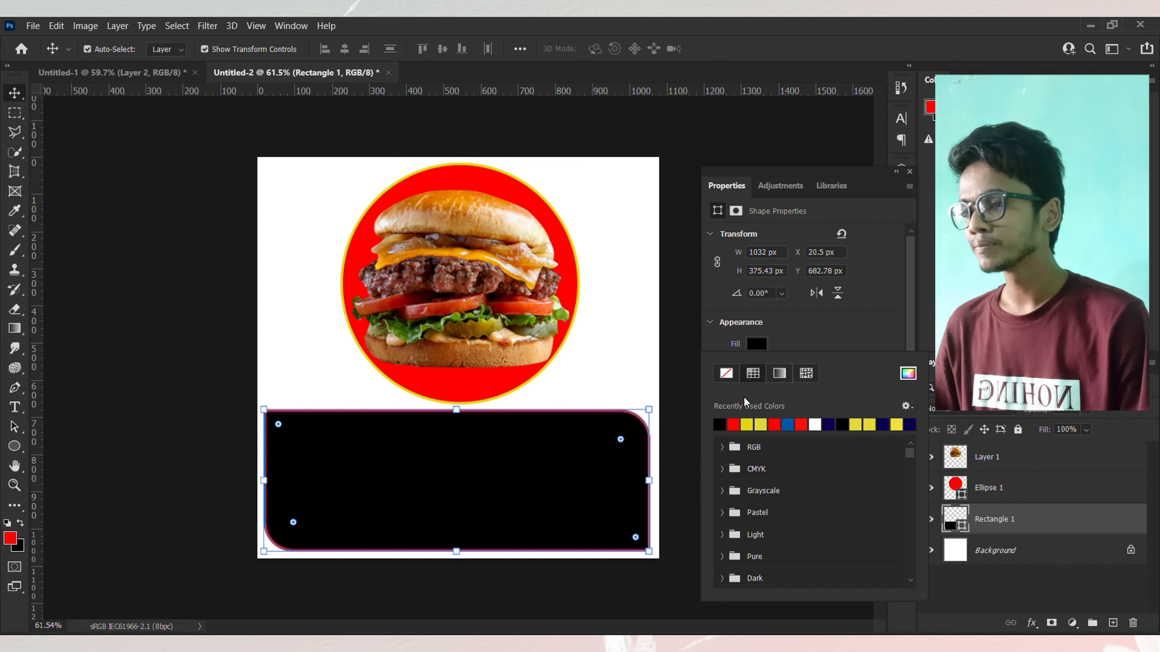
click(733, 424)
Step: Change the rectangle's stroke color to black and deselect it
scroll(765, 318, down, 1)
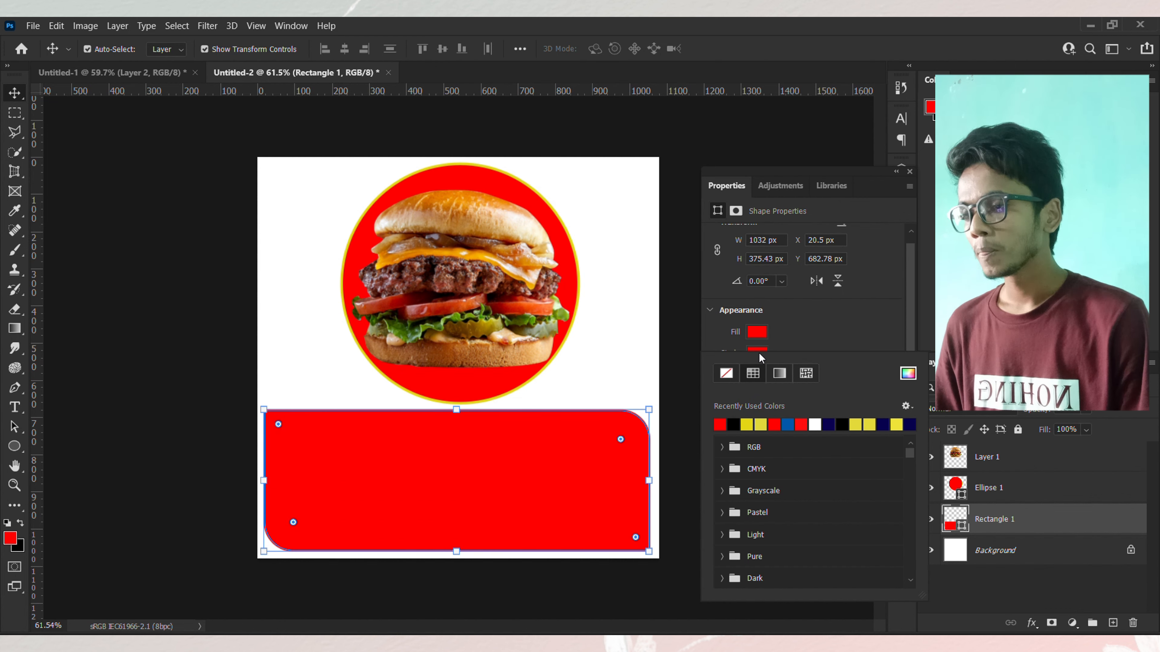
scroll(759, 325, down, 1)
click(759, 321)
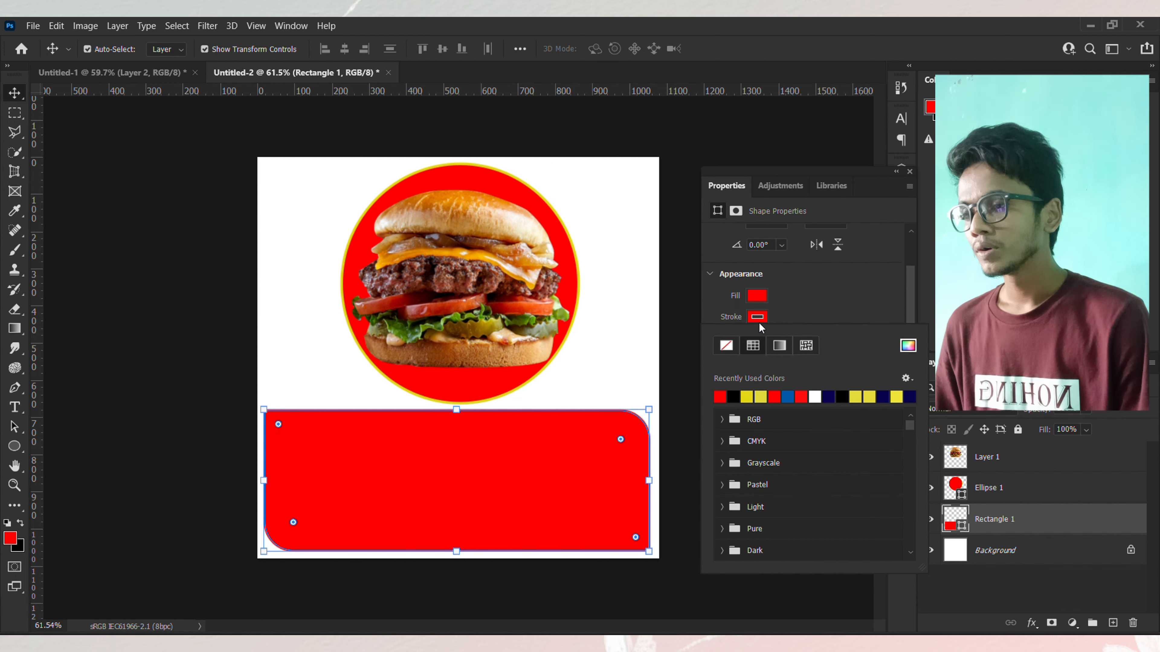
click(739, 396)
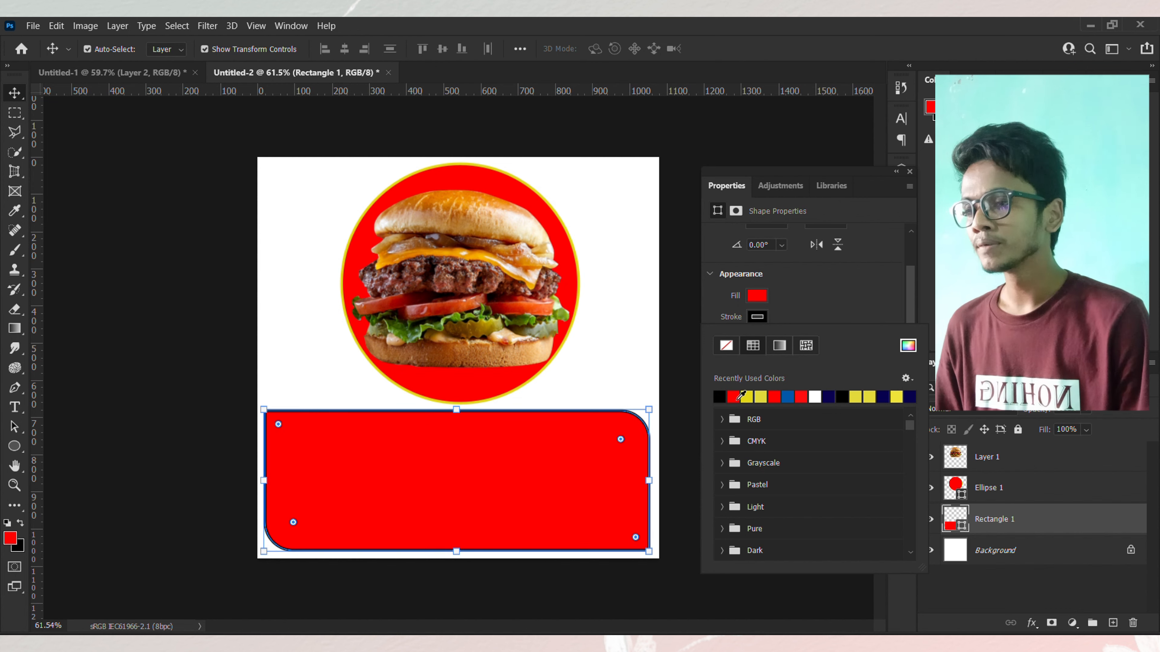
click(106, 167)
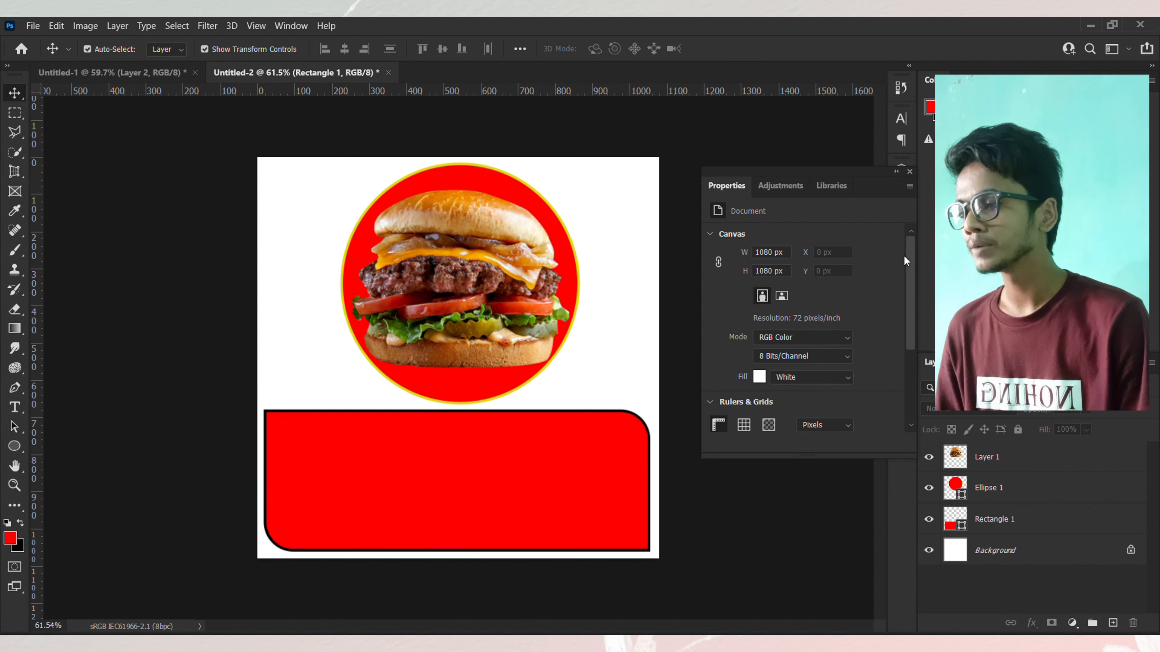
Step: Nudge the rounded rectangle three steps to the right on the canvas
click(909, 171)
scroll(419, 365, up, 1)
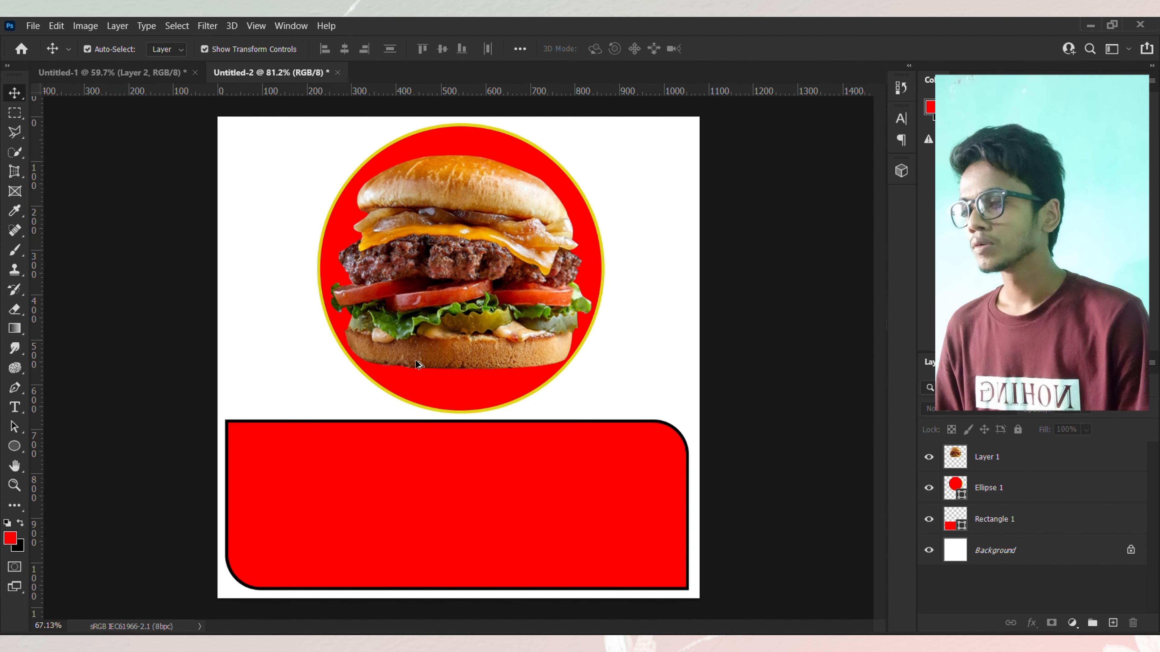
scroll(453, 474, down, 1)
click(468, 481)
key(Right)
key(Right)
key(Right)
key(Right)
key(Right)
key(Right)
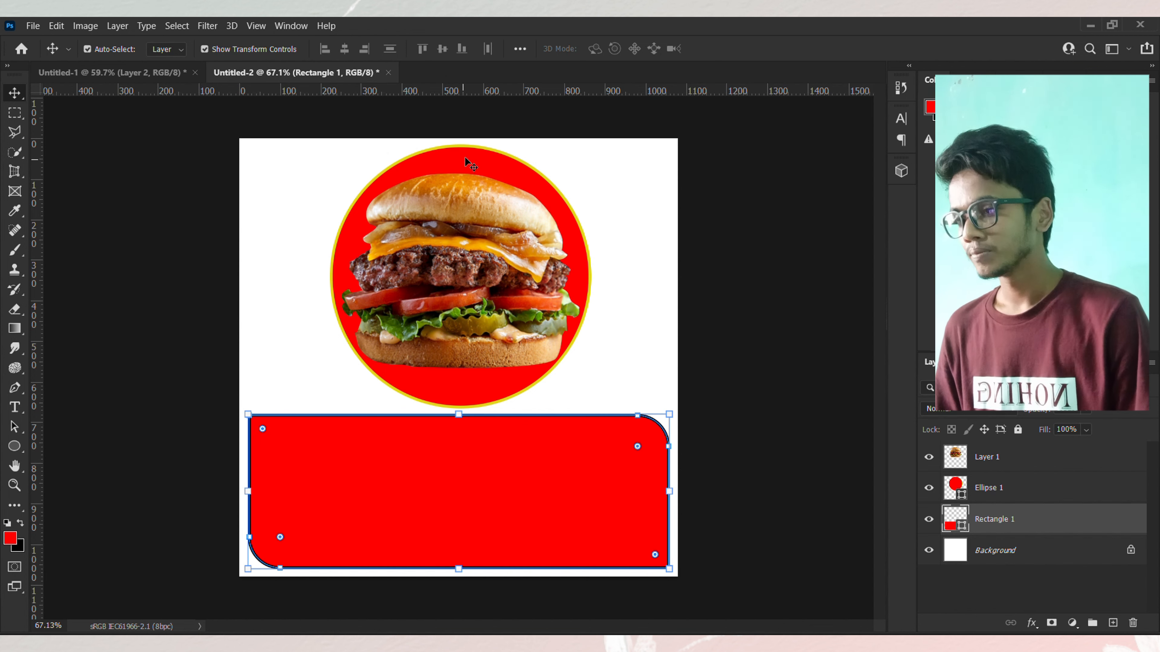
click(472, 119)
scroll(458, 300, up, 2)
scroll(457, 300, down, 4)
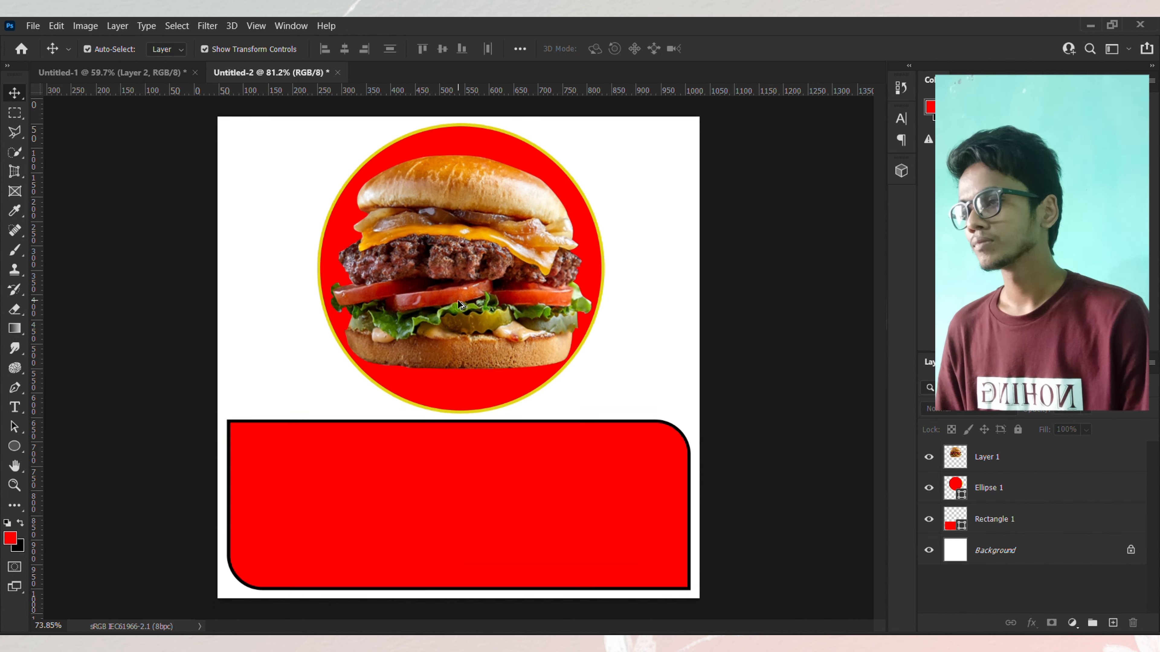
scroll(458, 300, up, 1)
scroll(458, 305, up, 1)
scroll(458, 305, down, 2)
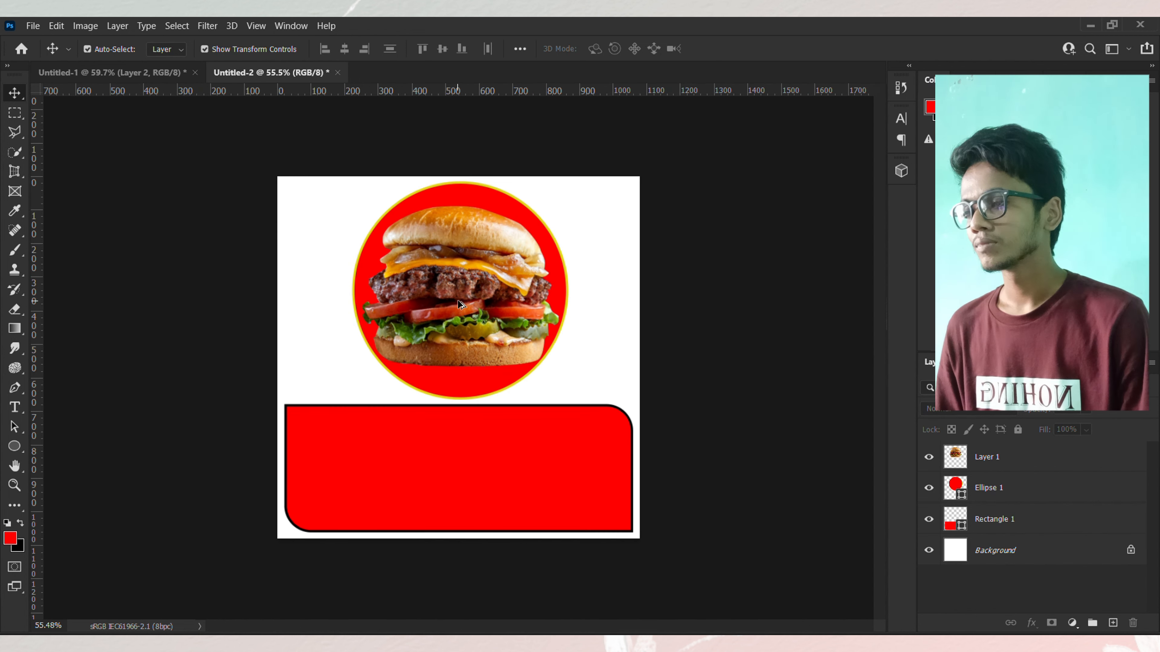
scroll(458, 305, up, 2)
scroll(459, 305, down, 1)
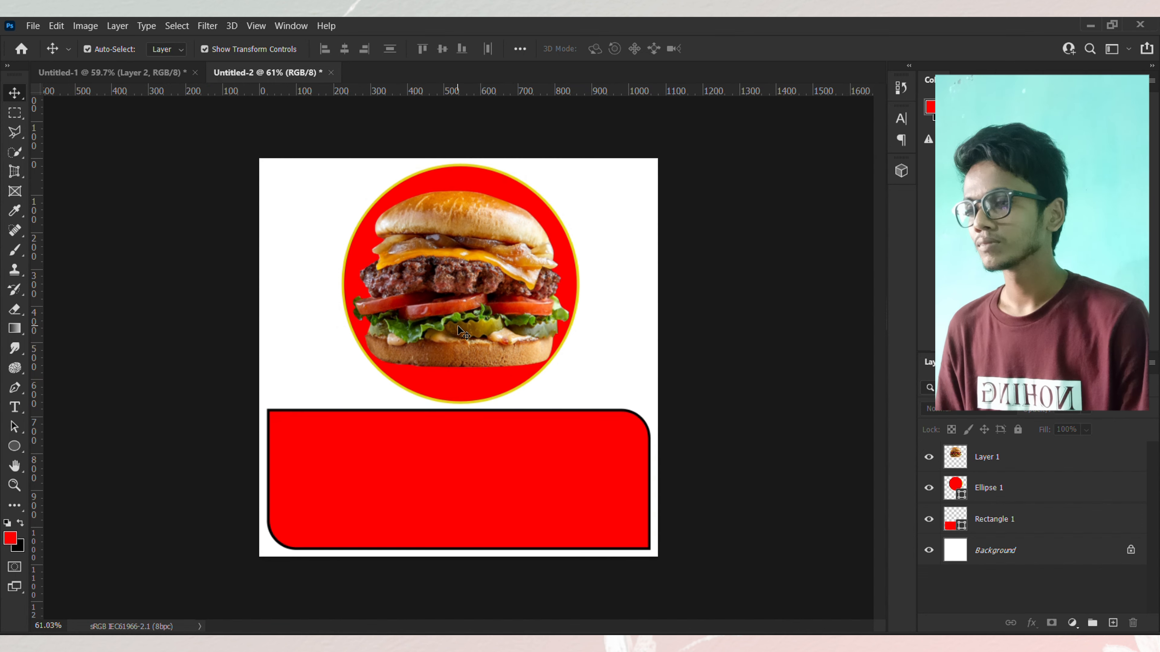